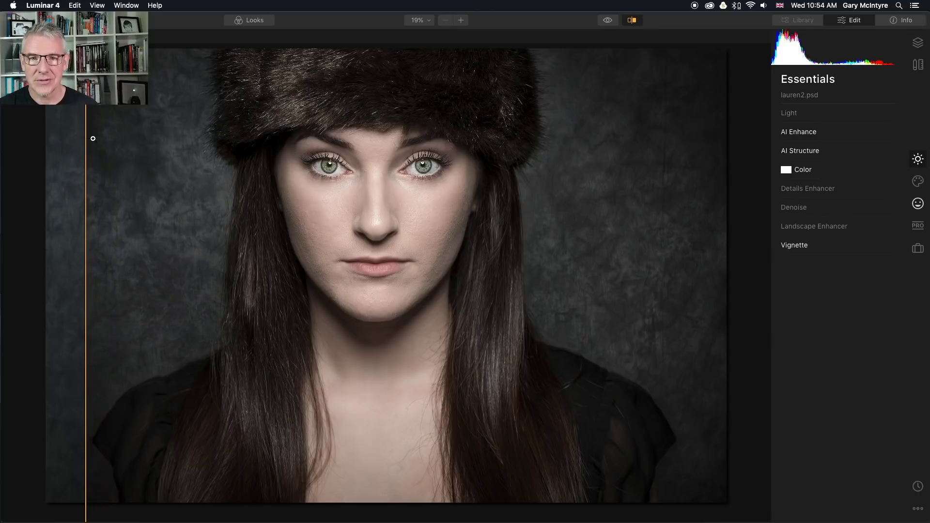
# - Turn off the before/after comparison of the portrait
pyautogui.click(632, 20)
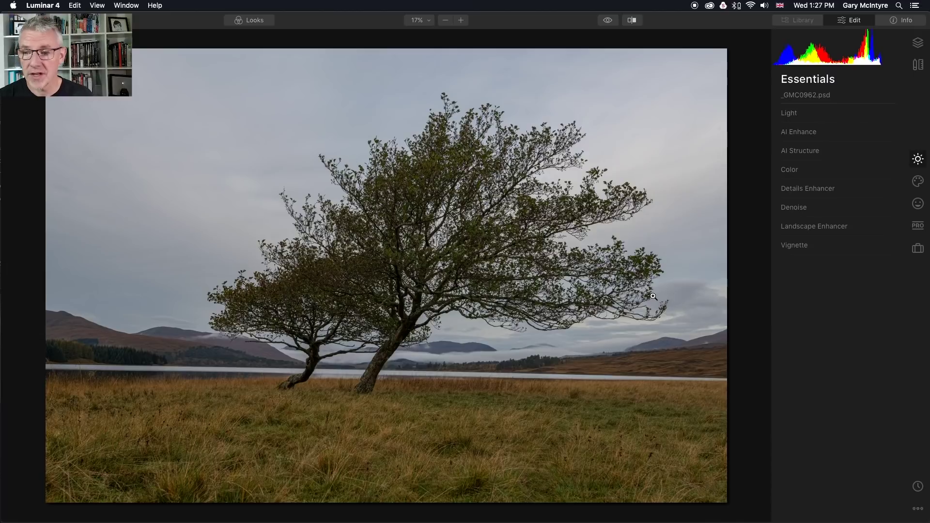
# - Enhance the tree landscape with AI Enhance, setting AI Accent to 27 and AI Sky Enhancer to 100
pyautogui.click(799, 131)
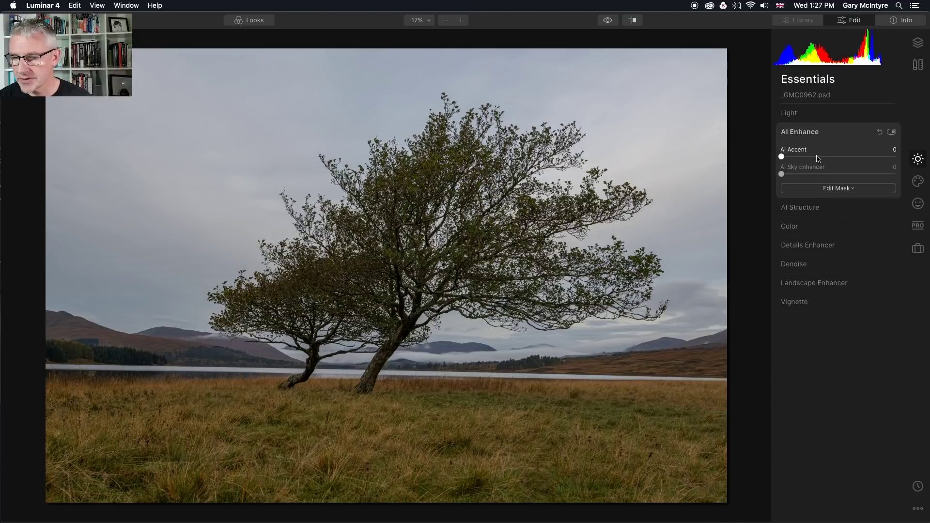
pyautogui.moveTo(781, 157); pyautogui.dragTo(813, 157)
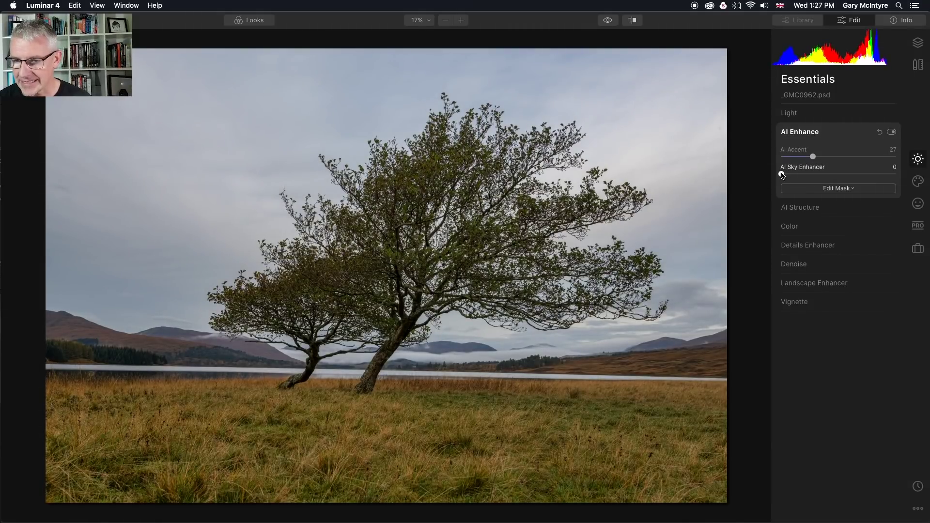
pyautogui.moveTo(781, 175); pyautogui.dragTo(898, 175)
pyautogui.scroll(-1, 807, 135)
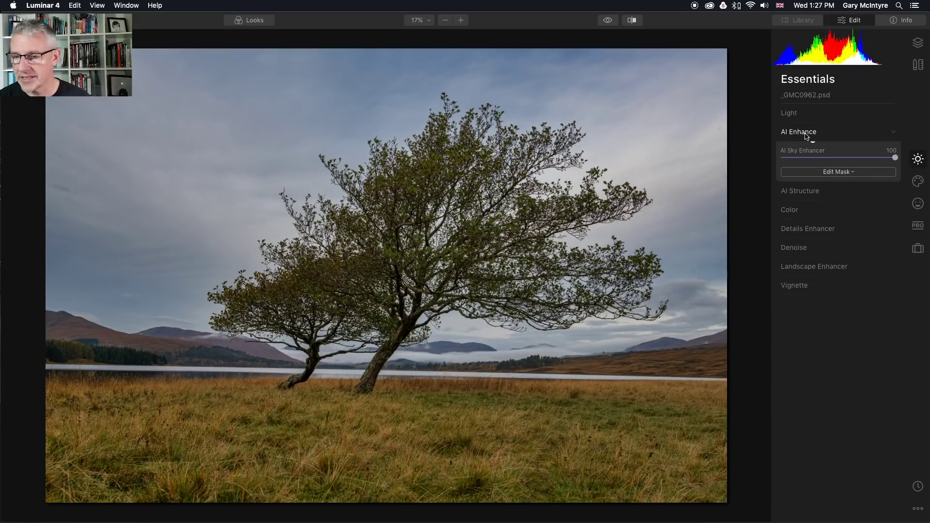
pyautogui.click(807, 136)
# - Set the AI Structure amount to 40 to bring out texture in the landscape
pyautogui.click(805, 152)
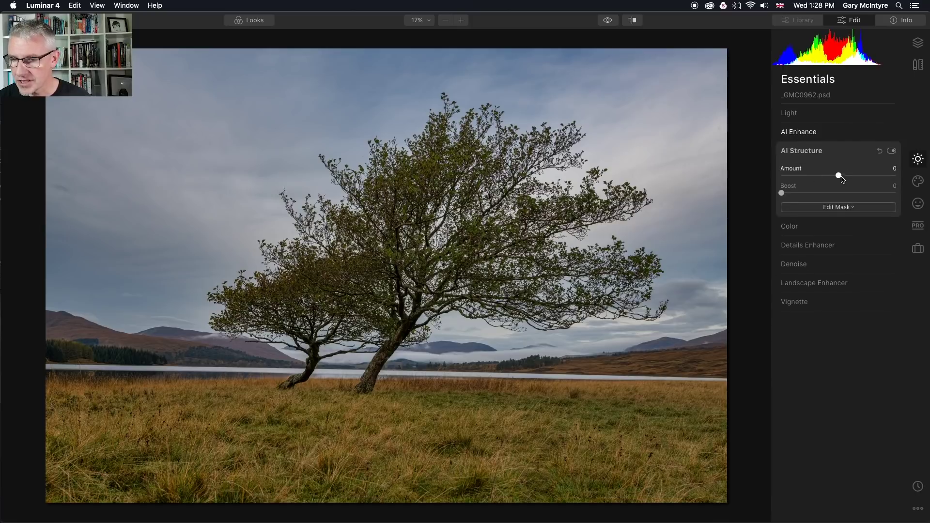
pyautogui.moveTo(842, 178); pyautogui.dragTo(864, 180)
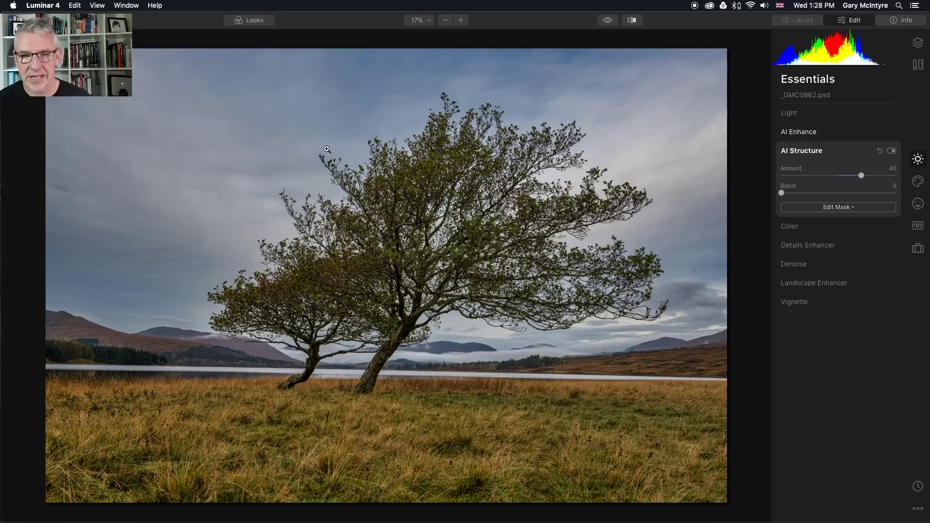
pyautogui.click(798, 151)
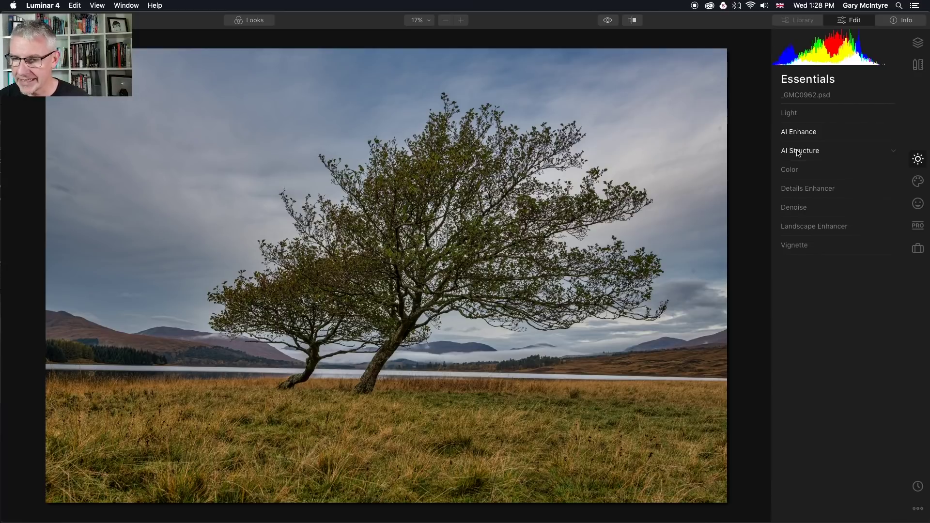
# - In the advanced Color settings, set the blue channel's saturation to -39 and luminance to -44
pyautogui.click(791, 171)
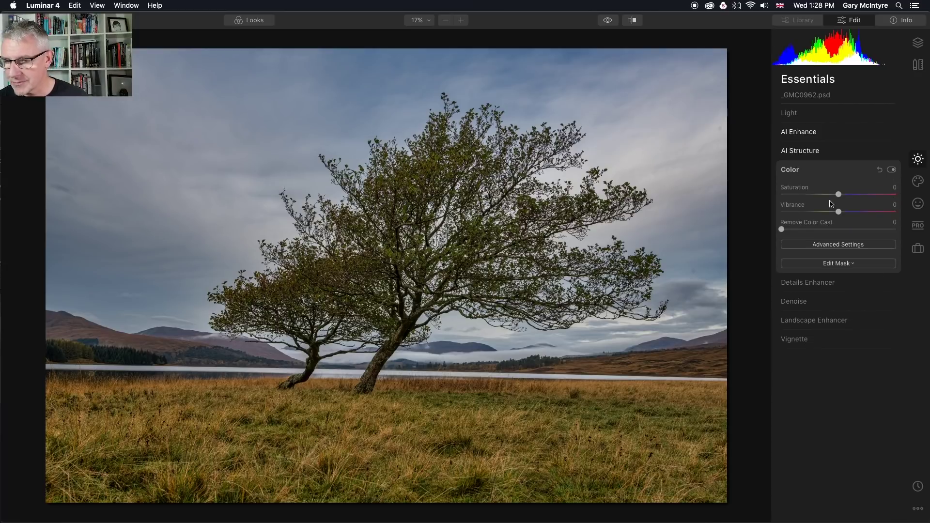
pyautogui.click(843, 248)
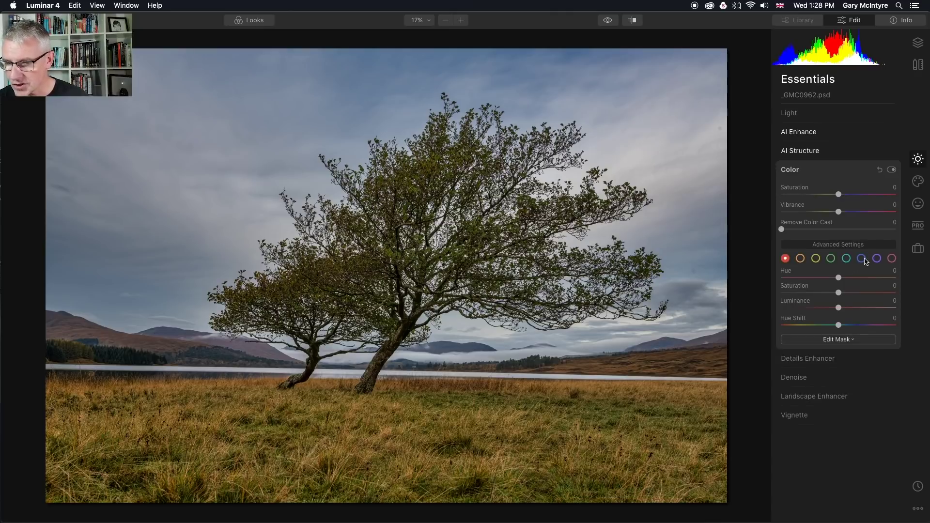
pyautogui.click(864, 259)
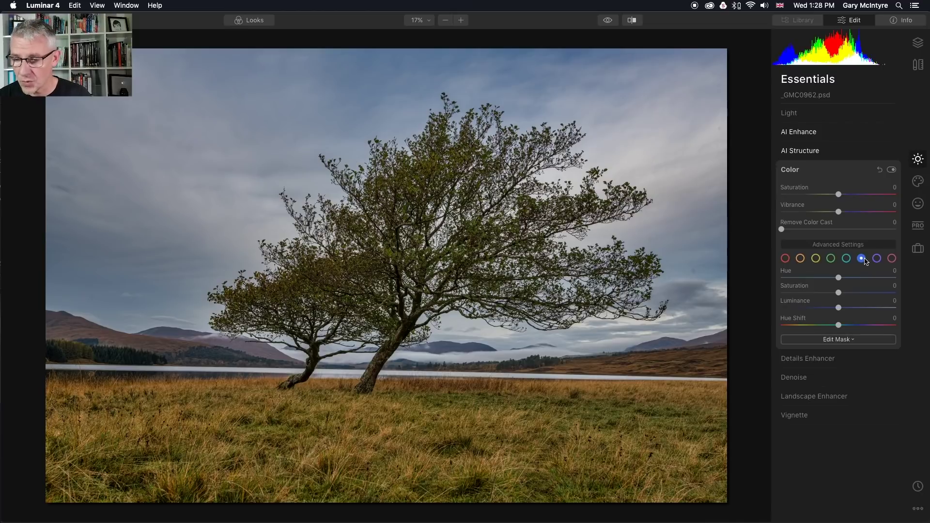
pyautogui.moveTo(839, 311); pyautogui.dragTo(816, 294)
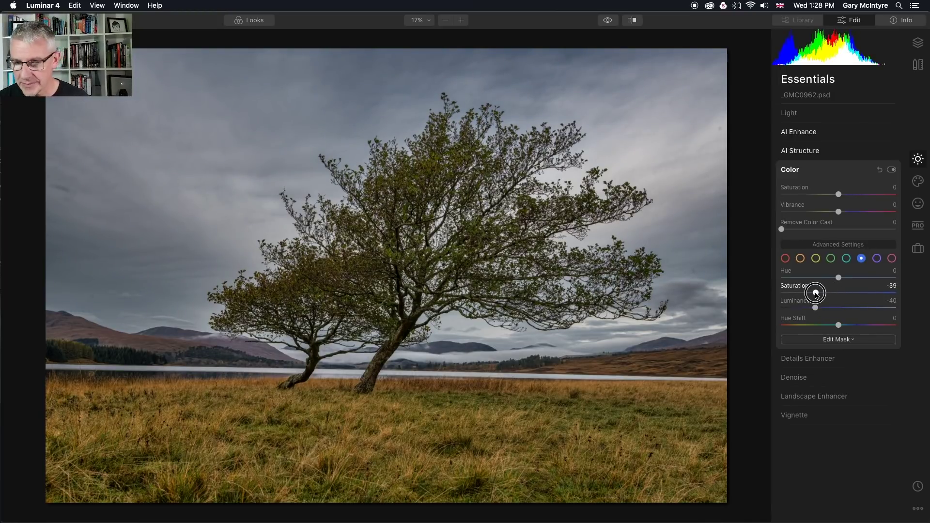
pyautogui.moveTo(816, 308); pyautogui.dragTo(814, 309)
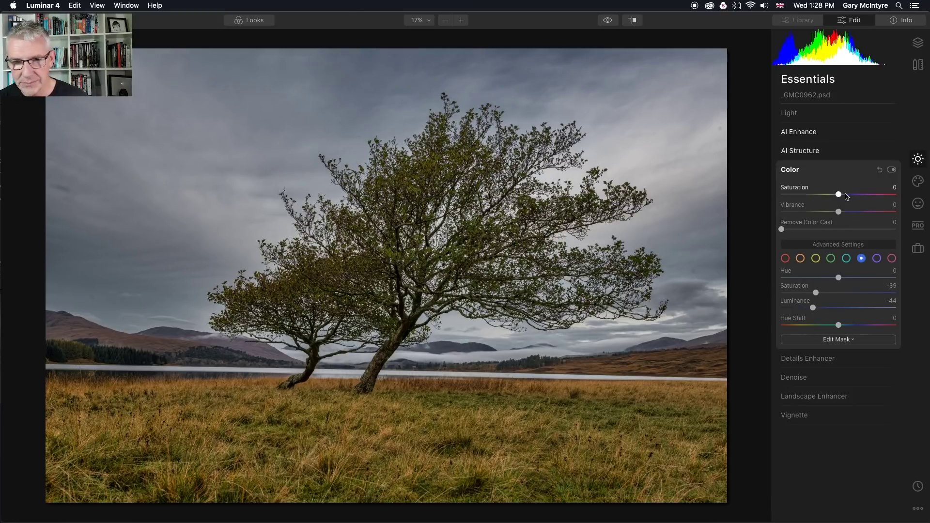
pyautogui.click(793, 170)
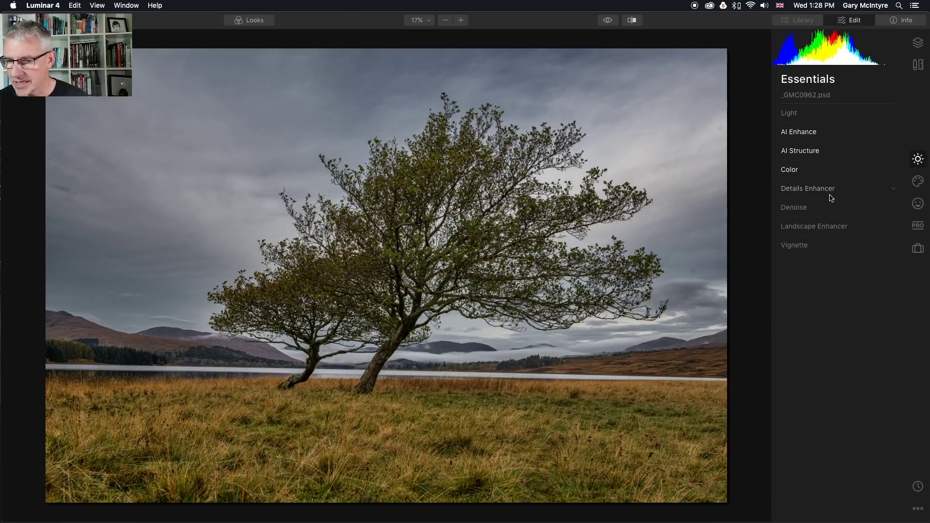
# - Sharpen the texture with Details Enhancer: Small Details 10, Medium Details 5 and Large Details 3
pyautogui.click(833, 192)
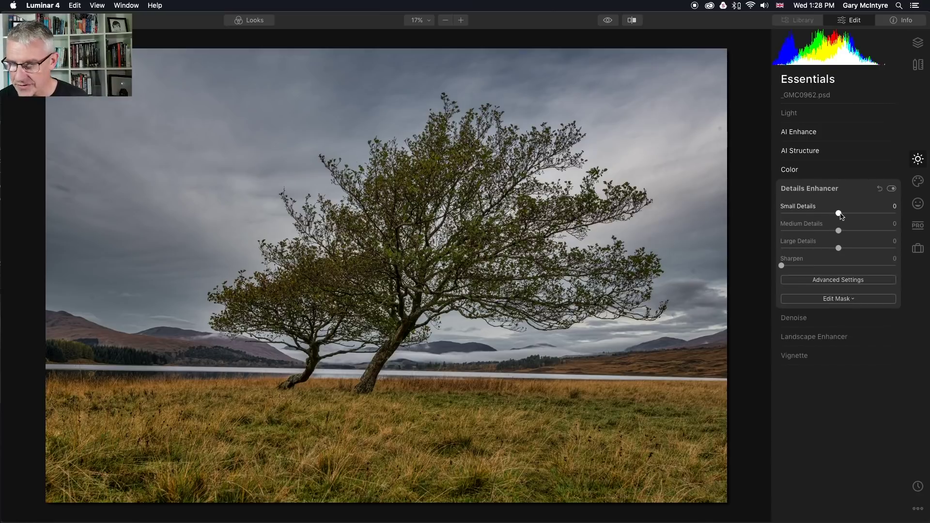
pyautogui.moveTo(840, 214); pyautogui.dragTo(841, 250)
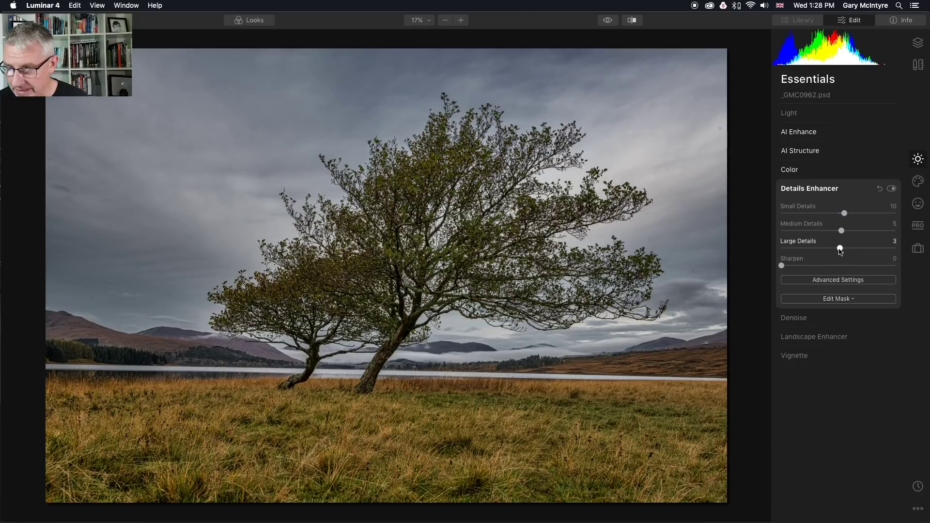
pyautogui.click(817, 193)
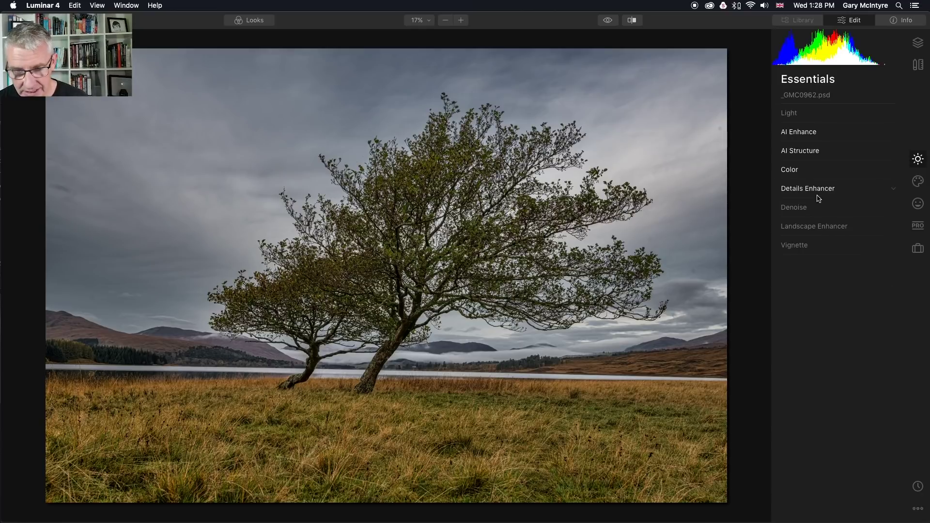
pyautogui.click(800, 247)
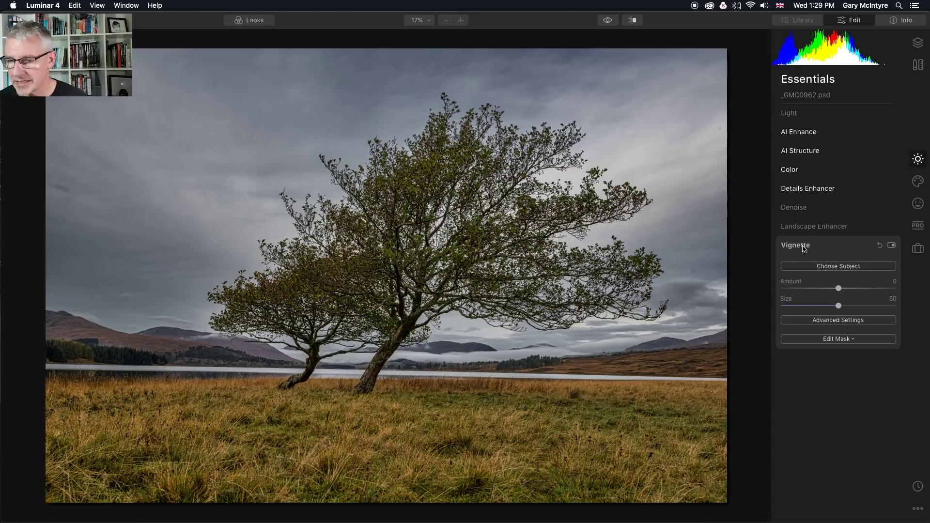
pyautogui.click(803, 247)
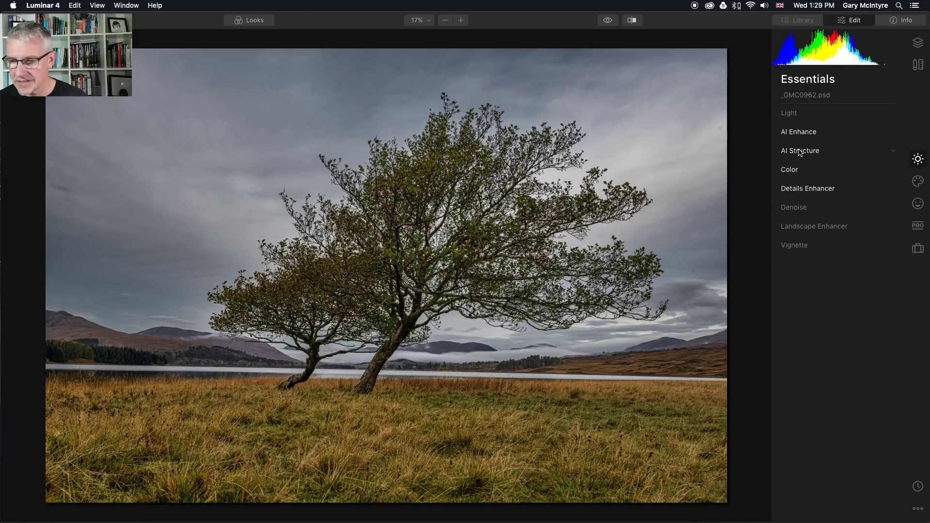
# - Set AI Accent to 39 and compare the landscape before and after the edits
pyautogui.click(800, 136)
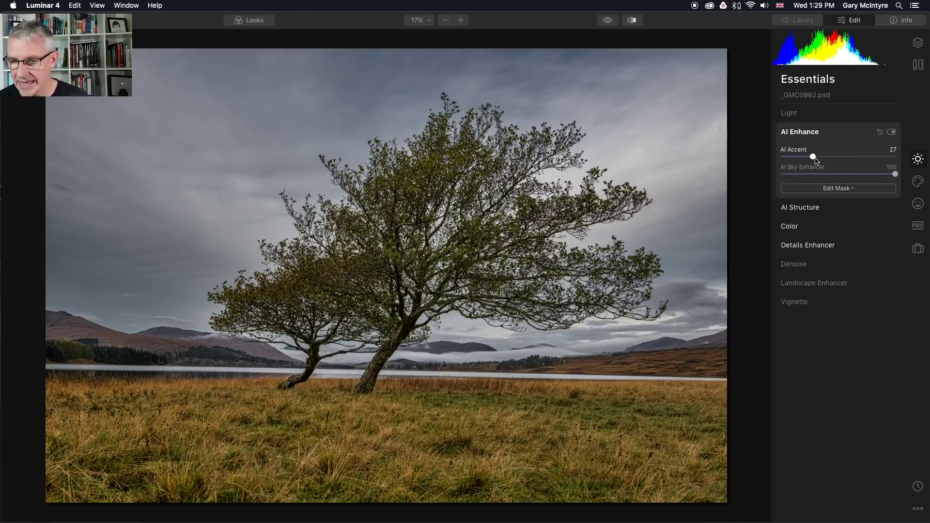
pyautogui.moveTo(815, 157); pyautogui.dragTo(826, 156)
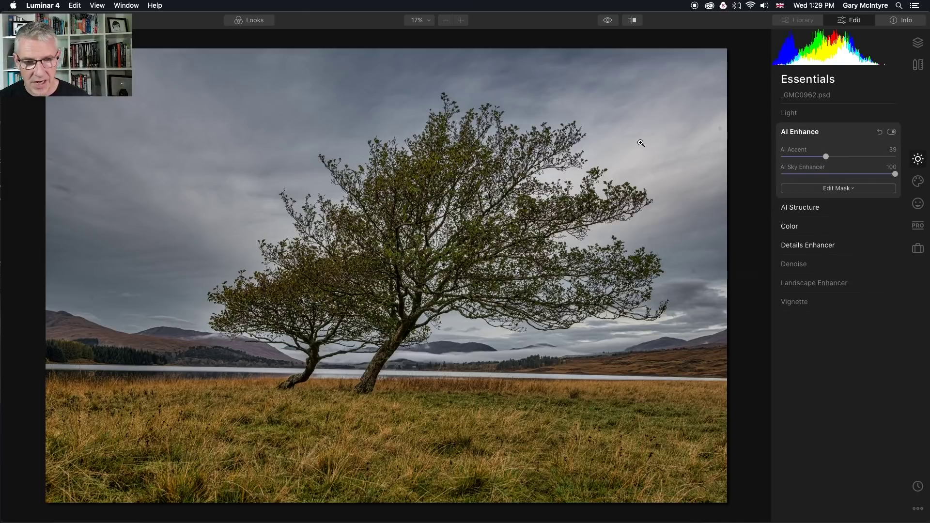
pyautogui.click(632, 20)
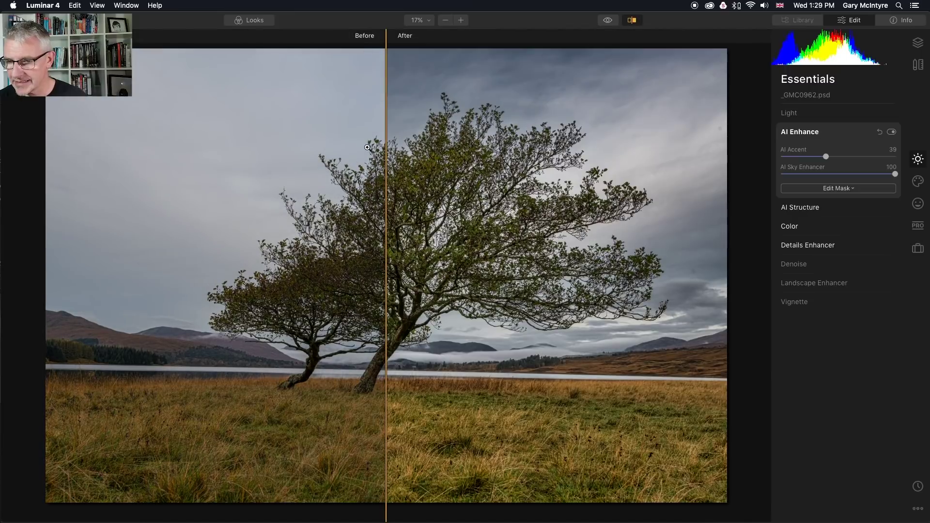
pyautogui.moveTo(386, 147); pyautogui.dragTo(431, 182)
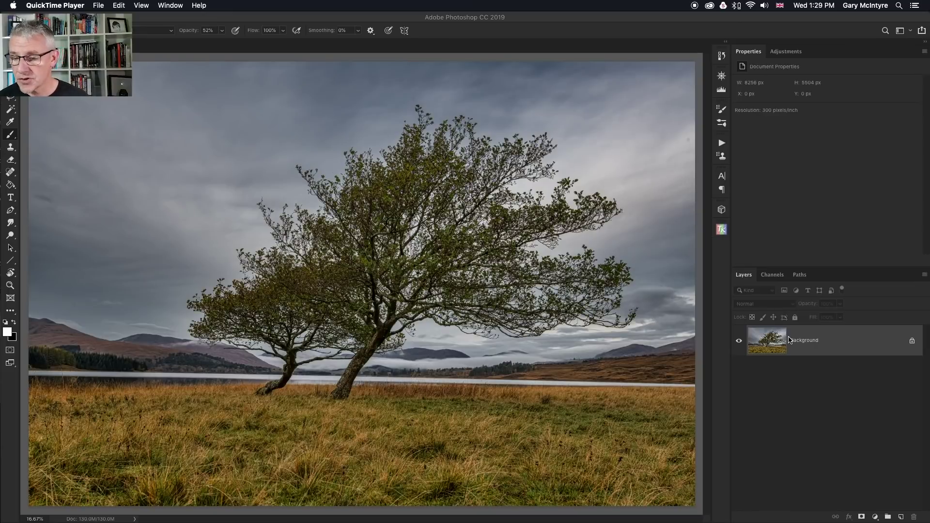
# - Duplicate the Background layer of the landscape in Photoshop
pyautogui.click(834, 350)
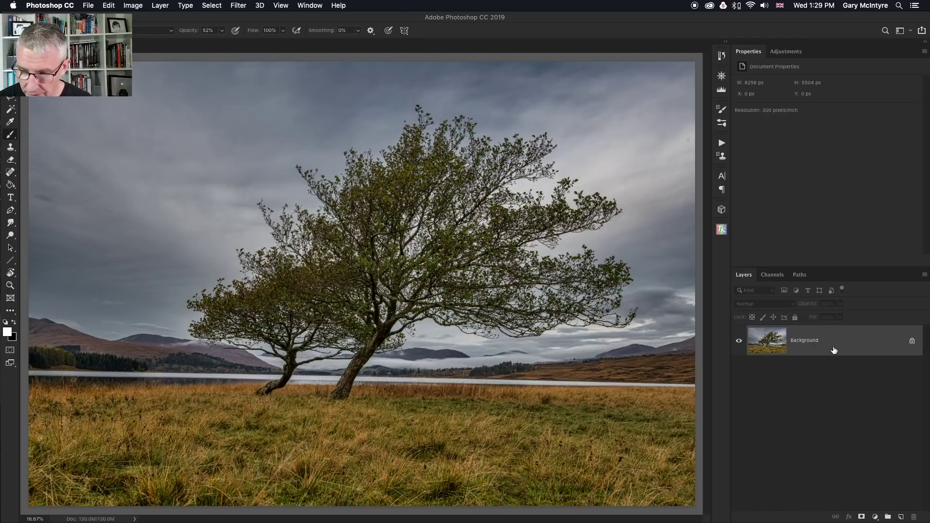
pyautogui.press('super+j')
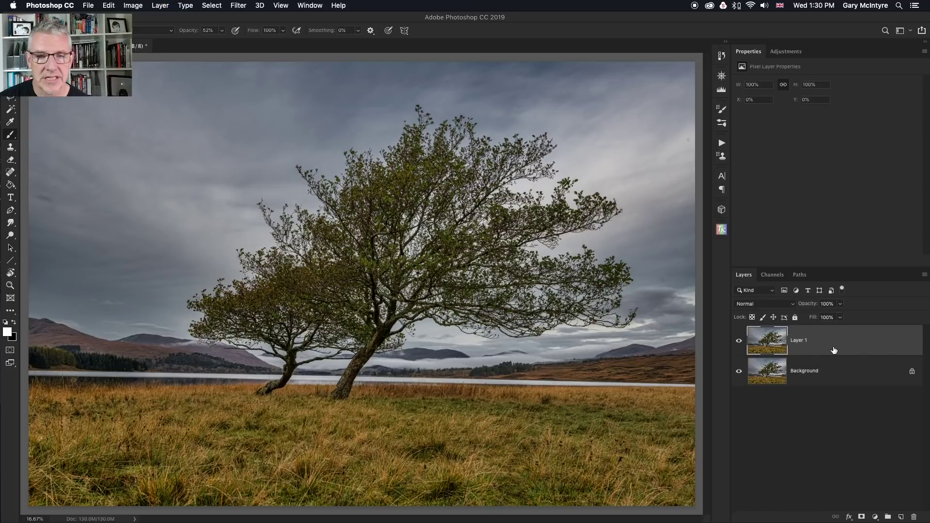
pyautogui.click(238, 5)
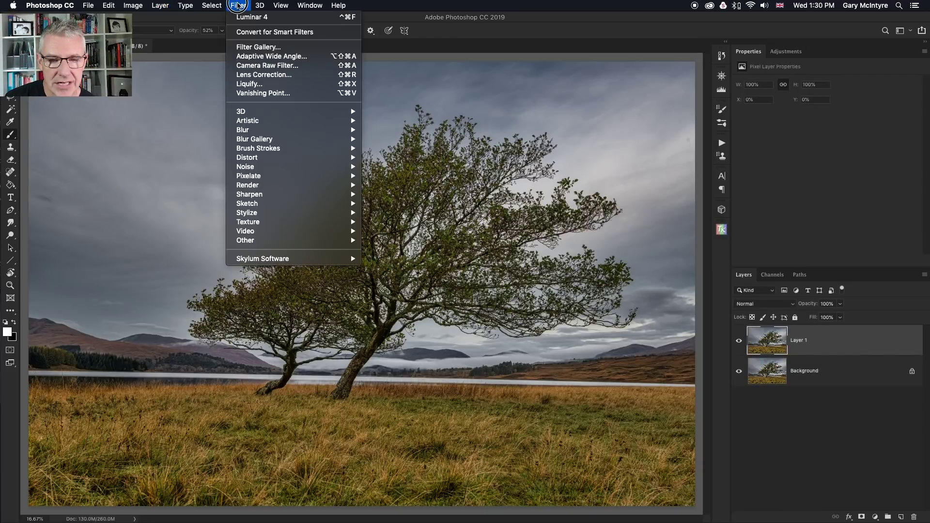
pyautogui.press('Escape')
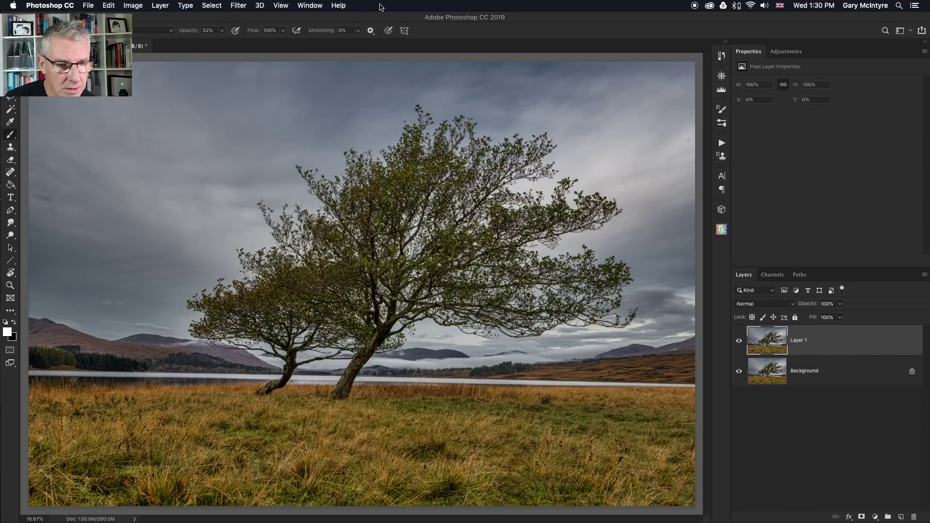
# - Remove the small spot in the bright sky near the photo's upper-right edge with the Spot Healing Brush
pyautogui.click(10, 173)
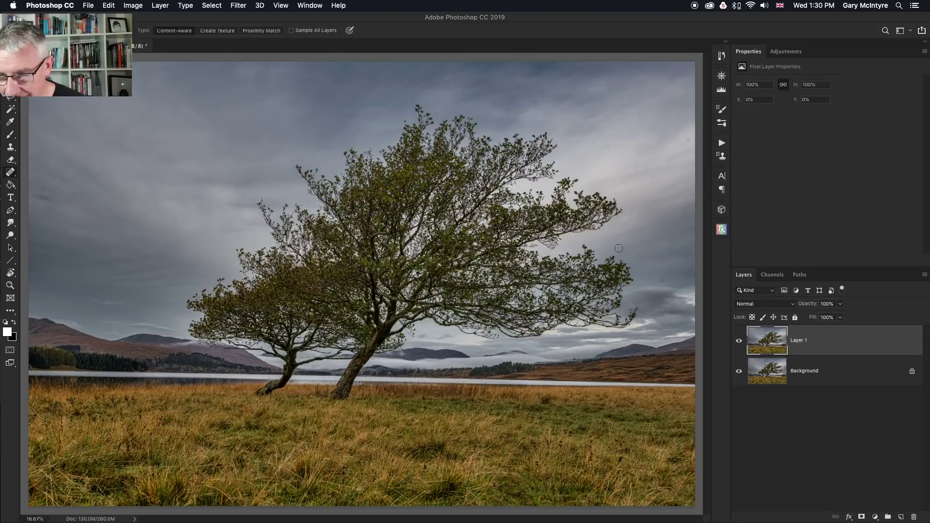
pyautogui.click(687, 141)
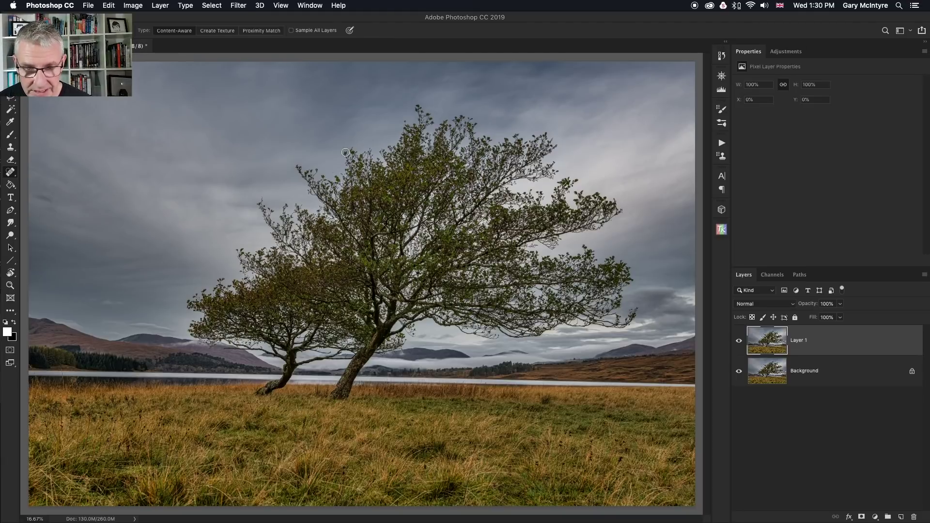
# - Heal away the small dark specks scattered in the sky beside the tree's upper-left branches, using a smaller healing brush
pyautogui.press('z')
pyautogui.moveTo(342, 148); pyautogui.dragTo(409, 152)
pyautogui.click(409, 151)
pyautogui.press('j')
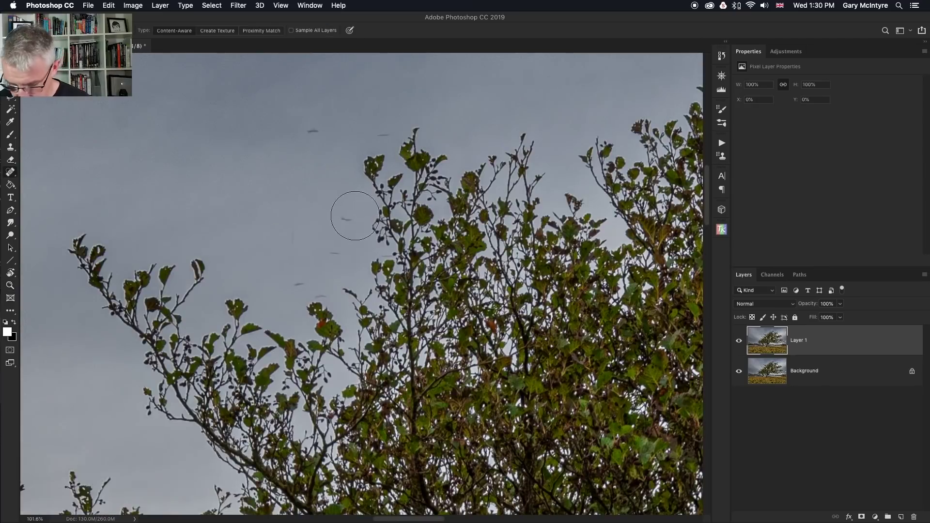
pyautogui.press('[')
pyautogui.press('[')
pyautogui.press('[')
pyautogui.press('[')
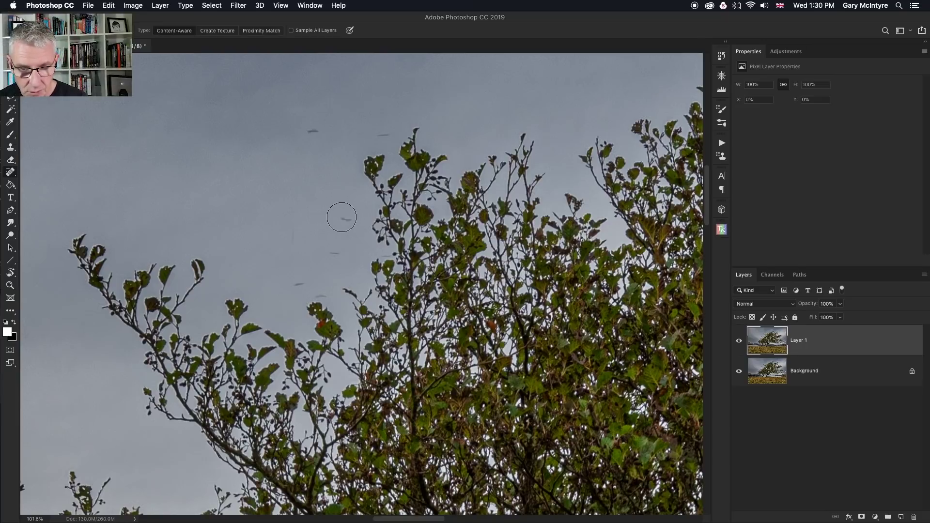
pyautogui.click(340, 217)
pyautogui.click(298, 284)
pyautogui.click(320, 290)
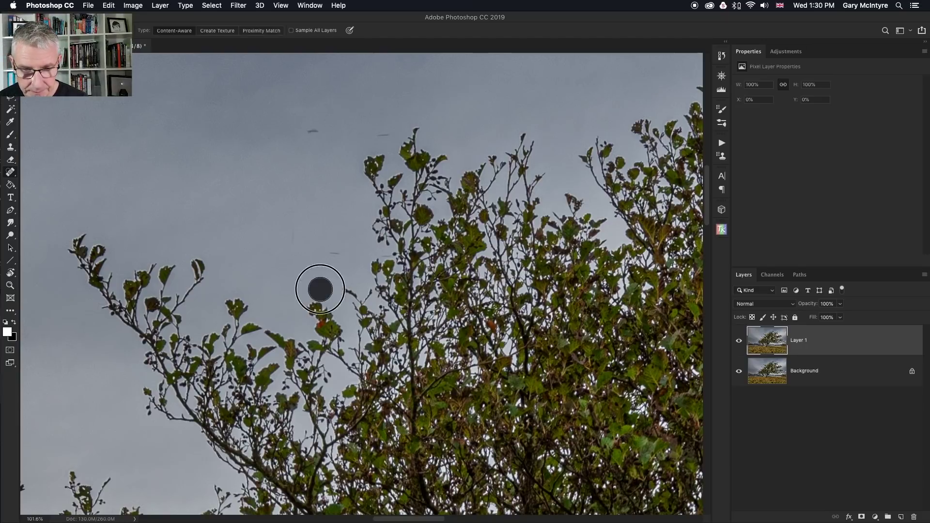
pyautogui.click(335, 255)
pyautogui.click(314, 131)
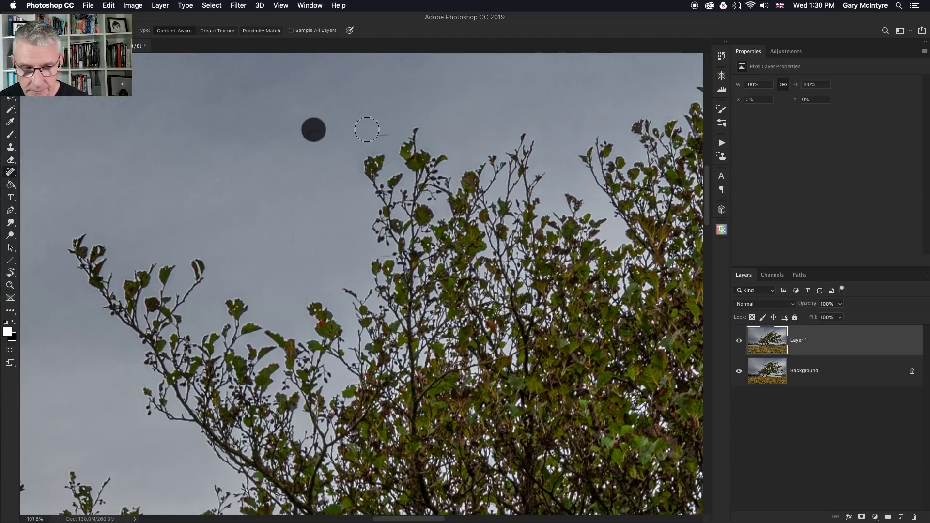
pyautogui.click(383, 133)
pyautogui.click(294, 238)
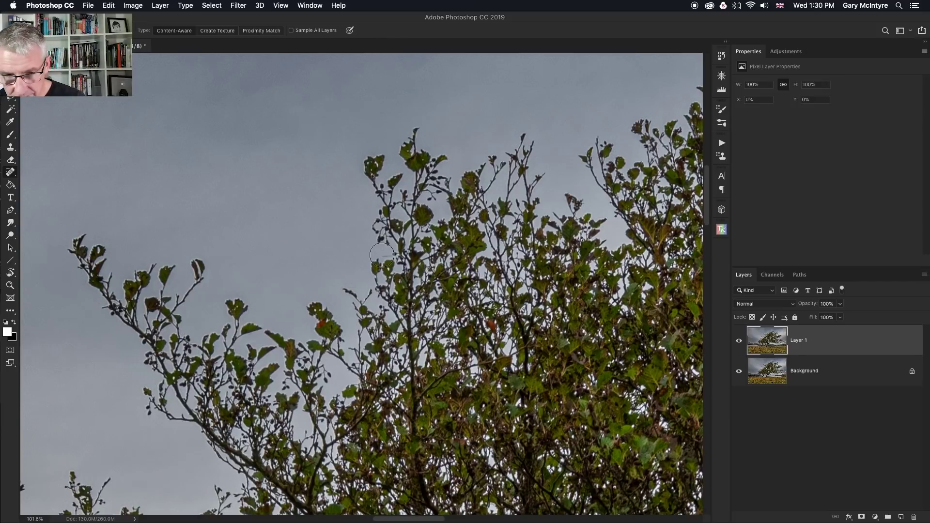
# - Retouch the sky right against the leaves at the tree's upper-left edge with an even smaller healing brush
pyautogui.press('[')
pyautogui.press('[')
pyautogui.press('[')
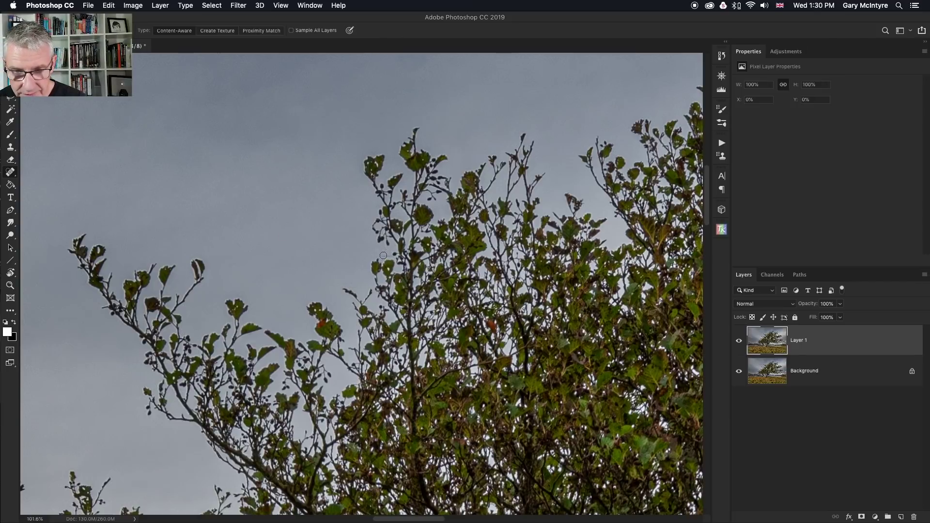
pyautogui.moveTo(383, 255); pyautogui.dragTo(388, 256)
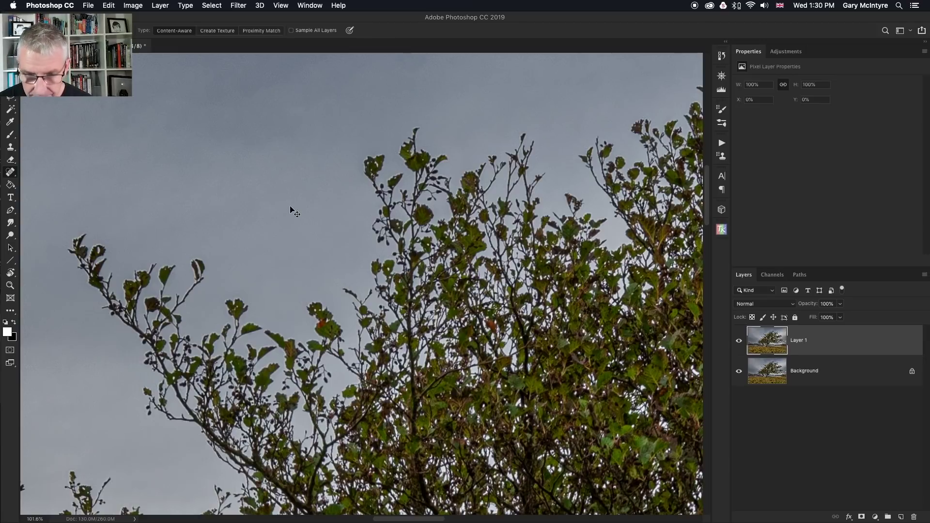
# - Open the Camera Raw filter and add a graduated filter from the sky's upper edge to mid-tree, with exposure -1.10 and a slight tilt
pyautogui.press('super+0')
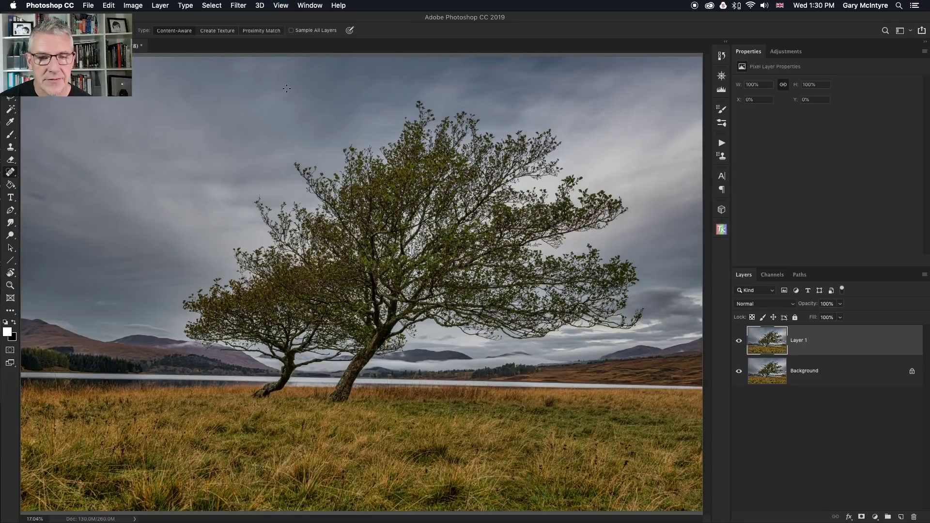
pyautogui.click(233, 5)
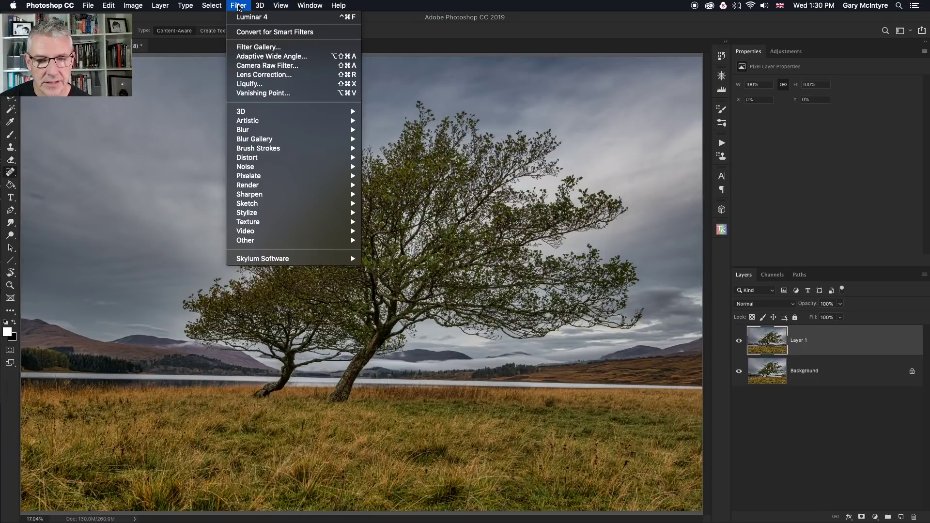
pyautogui.click(281, 68)
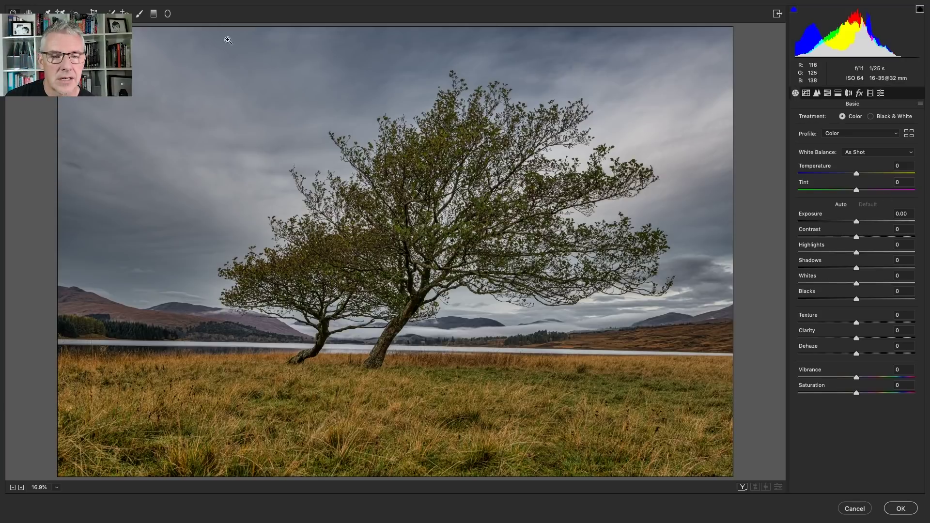
pyautogui.click(154, 13)
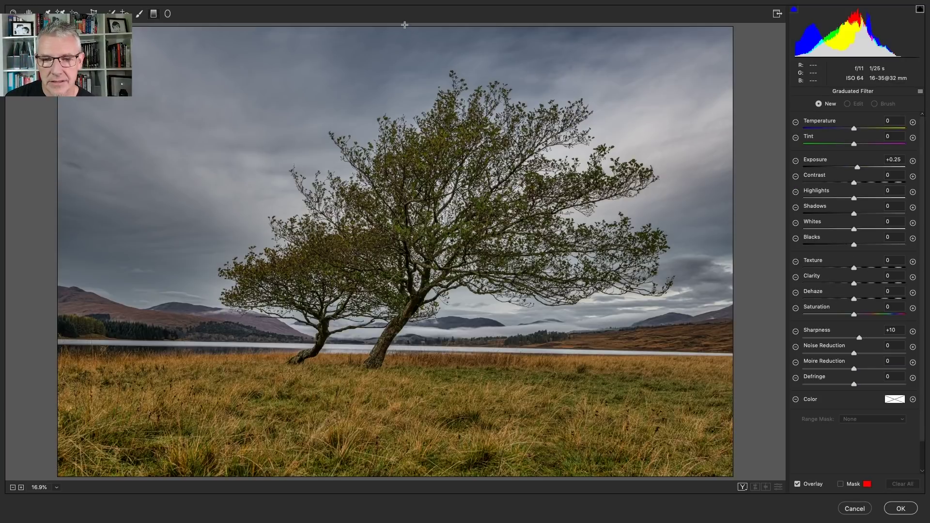
pyautogui.moveTo(405, 25); pyautogui.dragTo(407, 209)
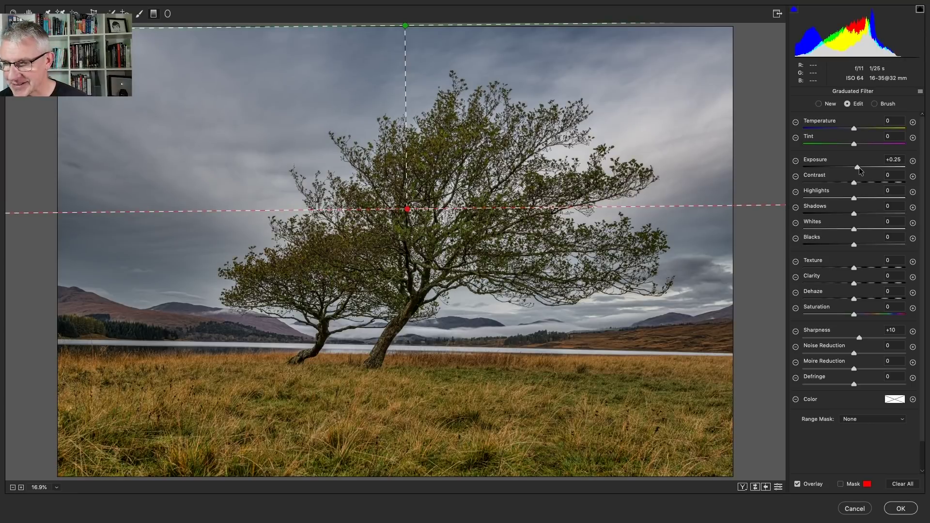
pyautogui.moveTo(859, 168); pyautogui.dragTo(841, 167)
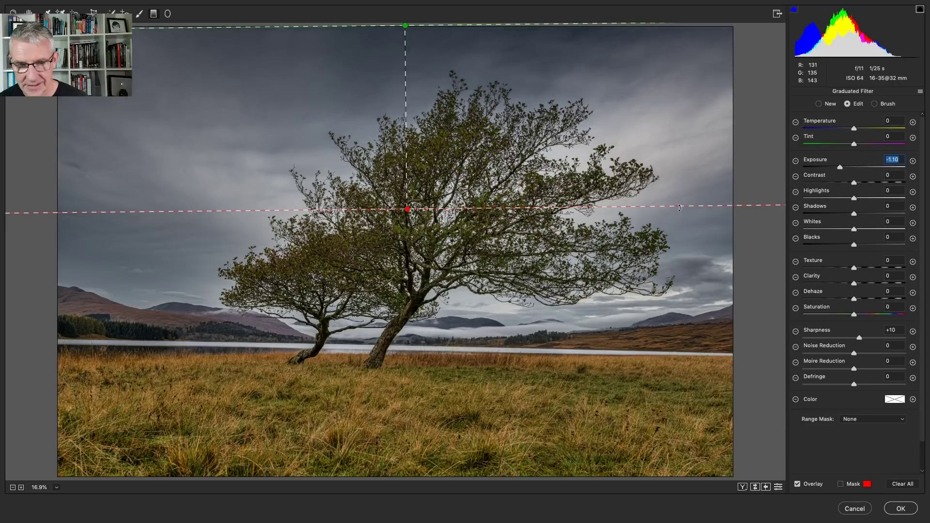
pyautogui.moveTo(680, 208); pyautogui.dragTo(682, 190)
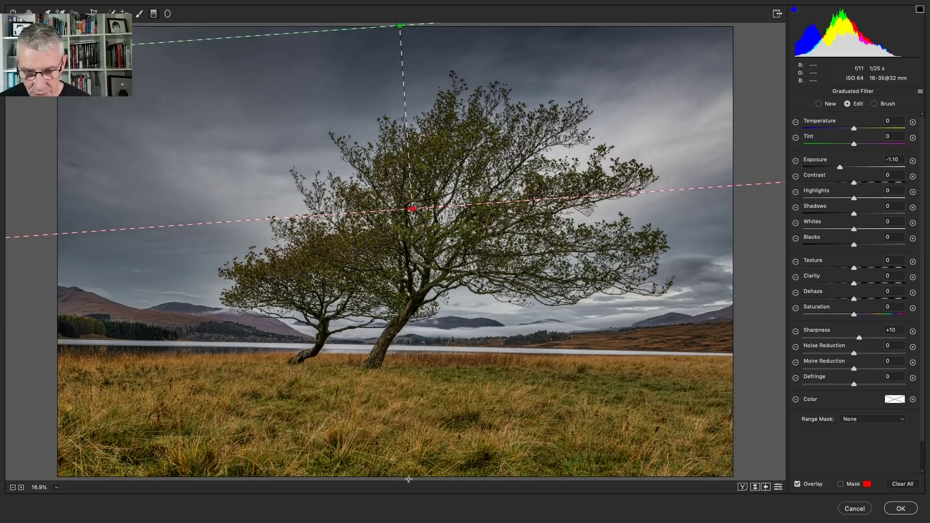
# - Add a second graduated filter from the photo's lower edge up to the shoreline, keeping exposure -1.10 and setting texture to +9
pyautogui.moveTo(409, 480); pyautogui.dragTo(411, 359)
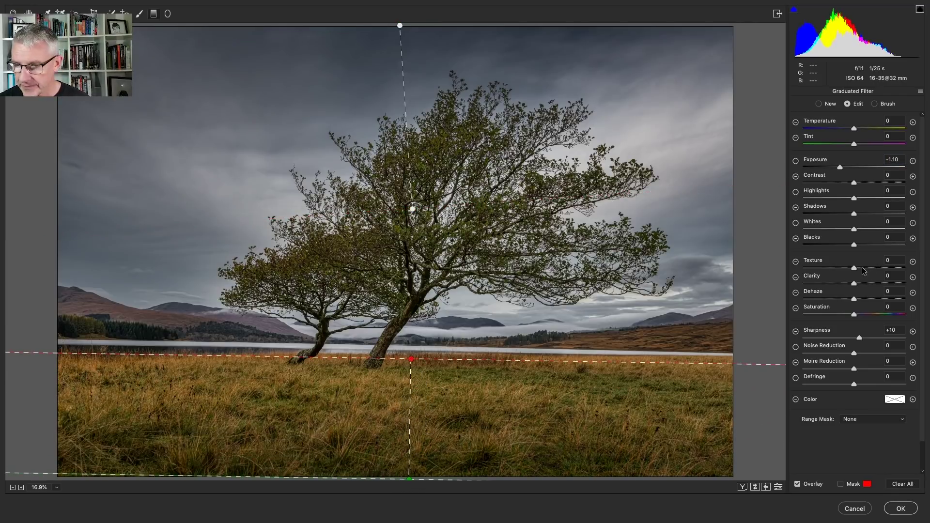
pyautogui.moveTo(855, 269); pyautogui.dragTo(859, 269)
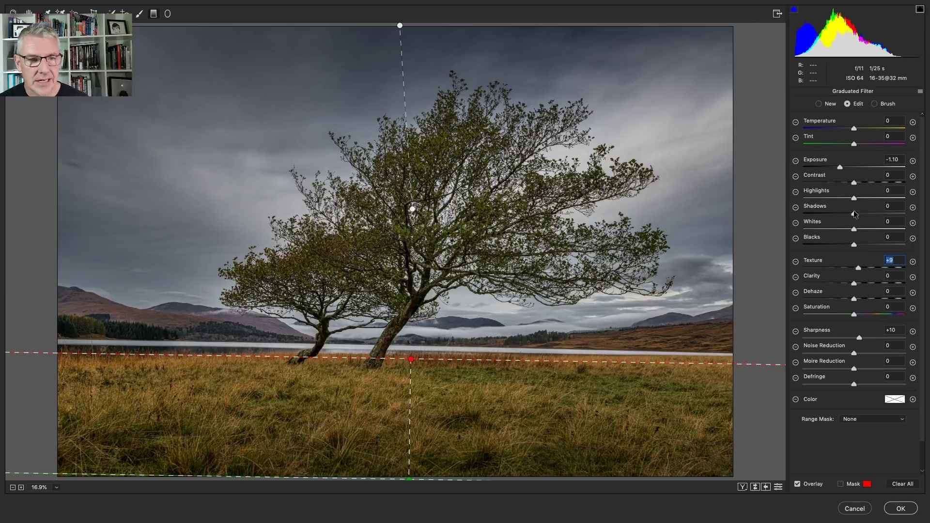
pyautogui.press('z')
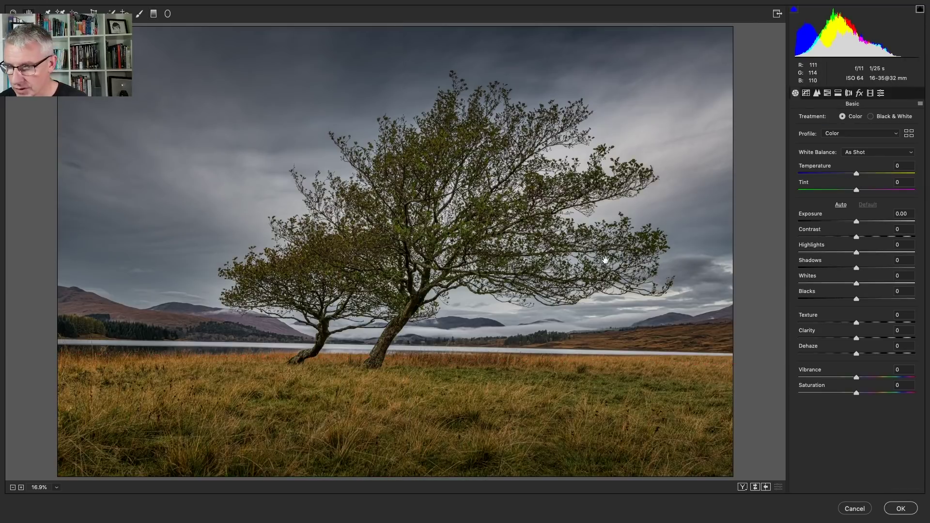
# - Set the overall exposure to -0.25, contrast to +27 and texture to +7, and the post-crop vignette amount to -5
pyautogui.moveTo(858, 223); pyautogui.dragTo(852, 222)
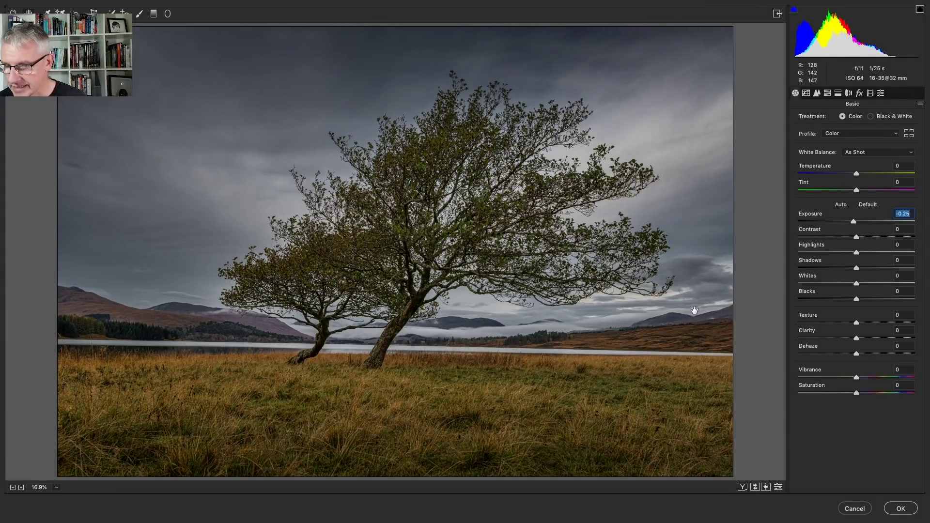
pyautogui.moveTo(859, 239); pyautogui.dragTo(873, 236)
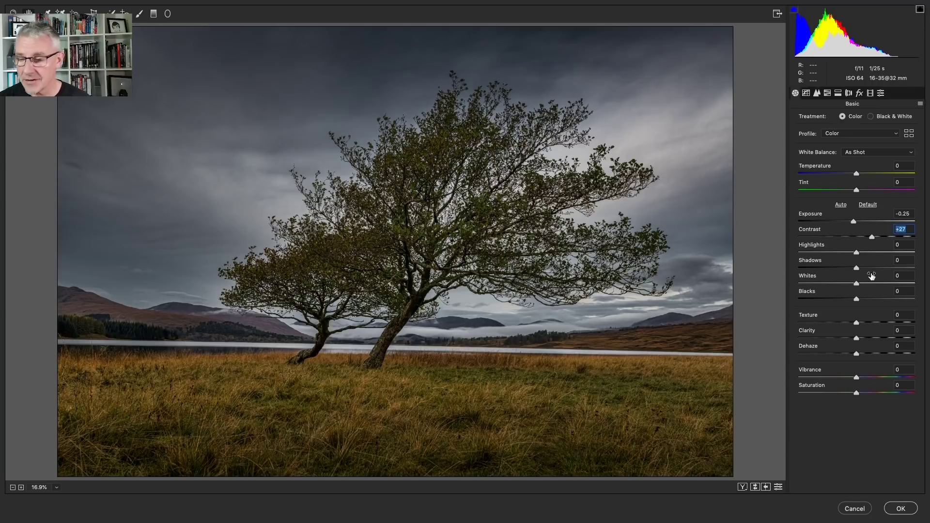
pyautogui.moveTo(858, 323); pyautogui.dragTo(861, 323)
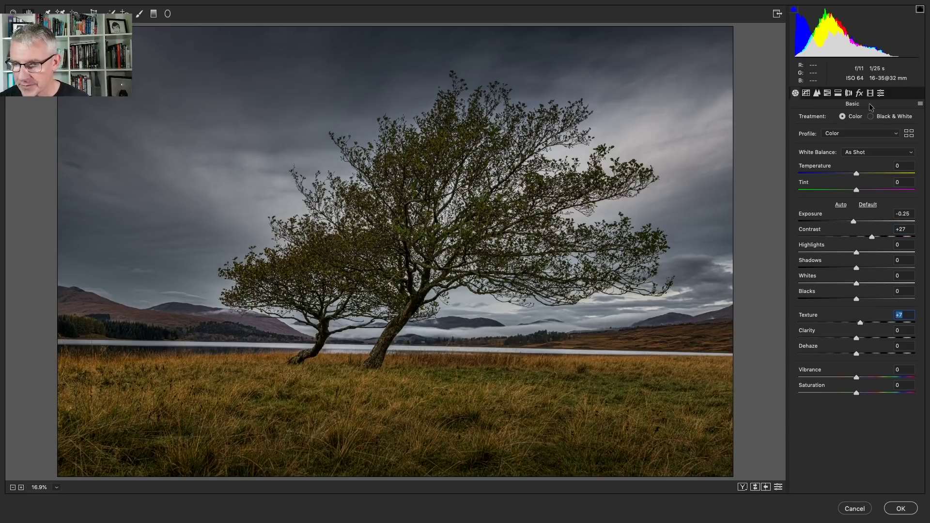
pyautogui.click(860, 93)
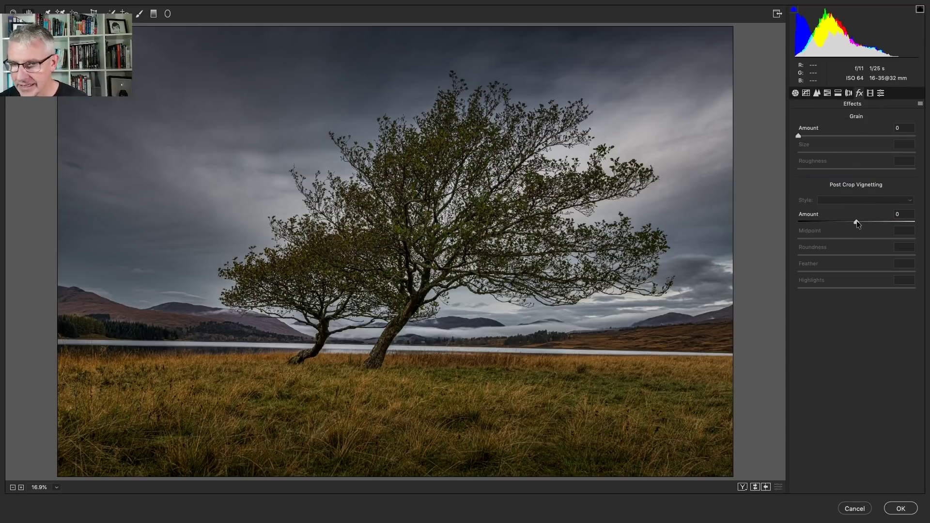
pyautogui.moveTo(856, 222)
pyautogui.mouseDown()
pyautogui.moveTo(846, 223)
pyautogui.moveTo(855, 223)
pyautogui.mouseUp()
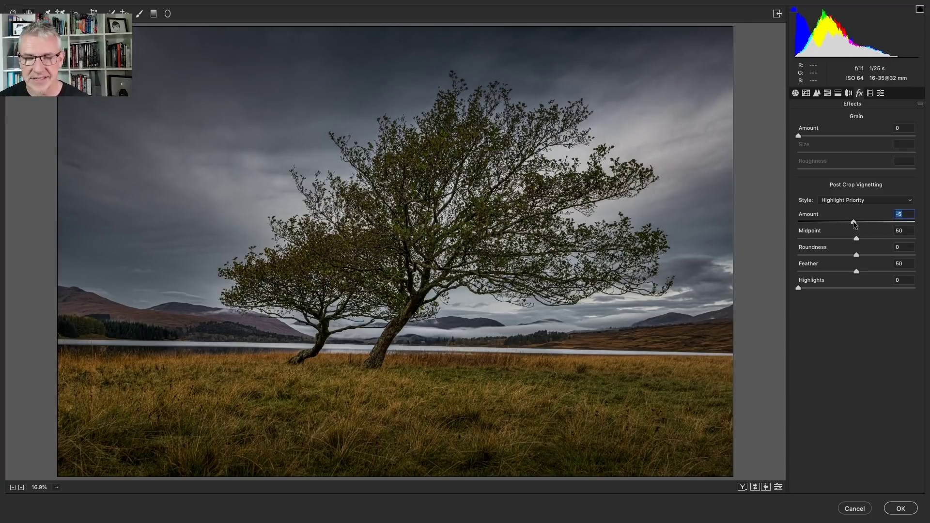
# - Place a wide, flat radial filter over the grass around the trunk bases, hide the overlay, and set texture to 0 and exposure to +0.25
pyautogui.click(167, 13)
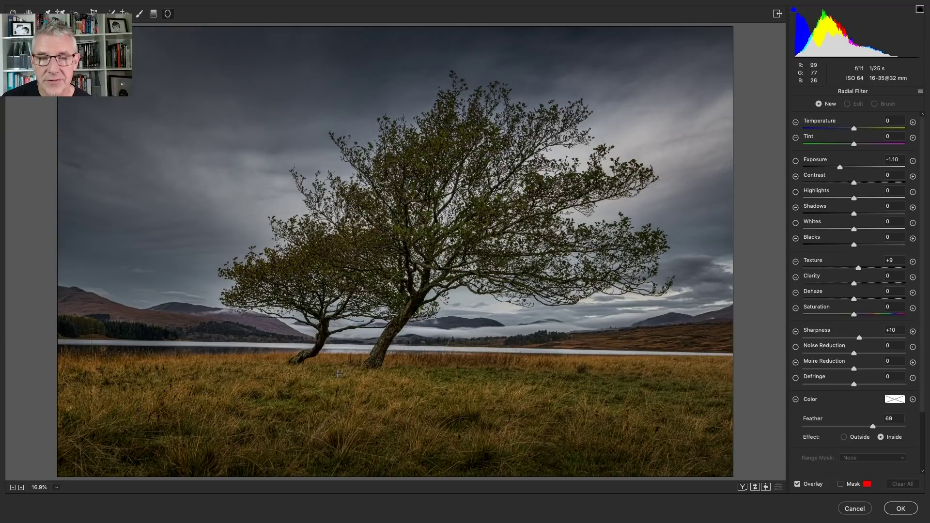
pyautogui.moveTo(331, 372); pyautogui.dragTo(453, 383)
pyautogui.moveTo(331, 372); pyautogui.dragTo(351, 374)
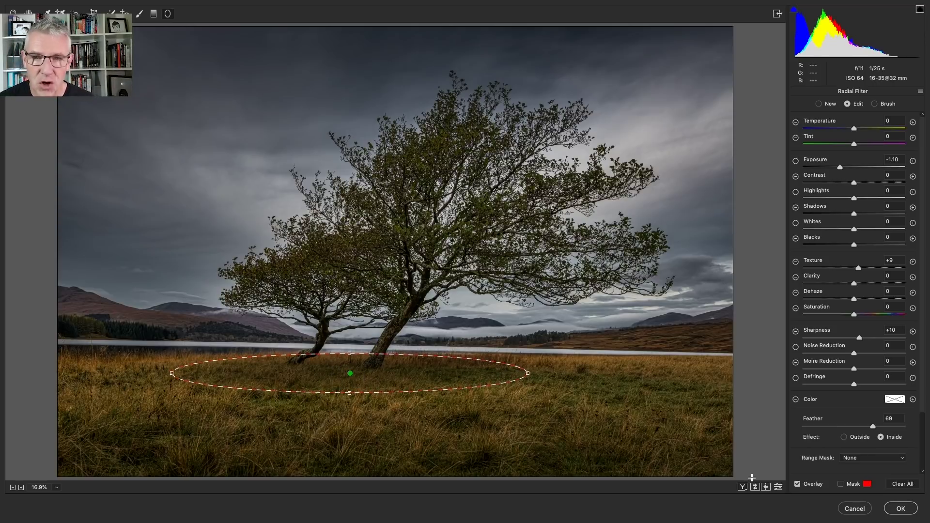
pyautogui.click(797, 485)
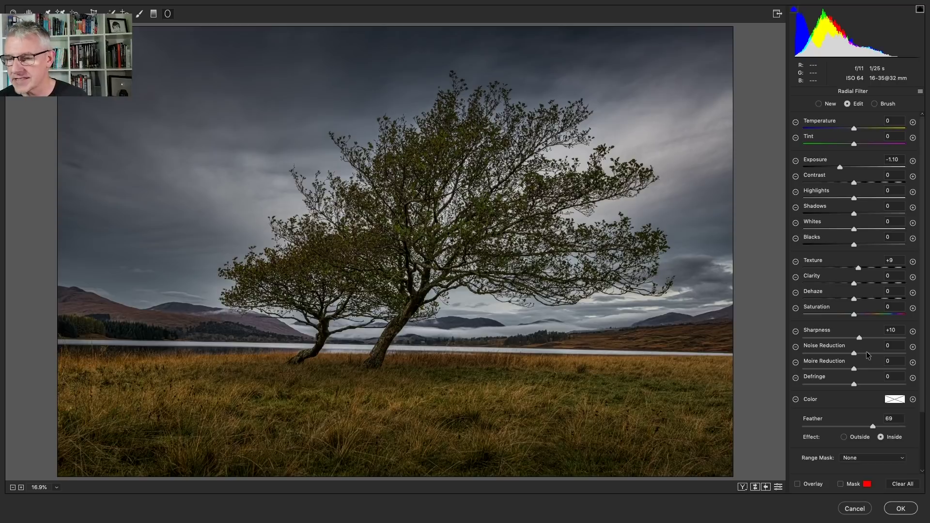
pyautogui.doubleClick(858, 265)
pyautogui.moveTo(840, 167); pyautogui.dragTo(858, 169)
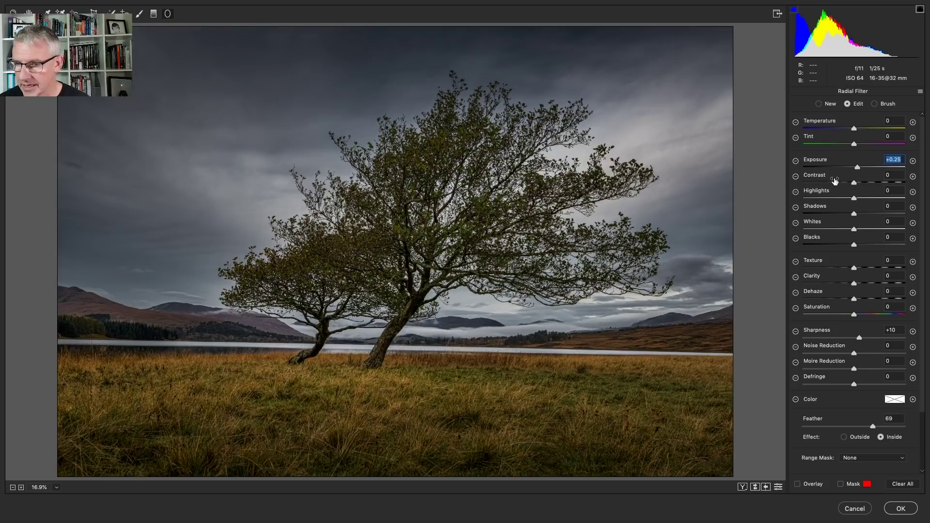
# - Add new radial filters with exposure +0.25 over the smaller and larger tree crowns, and turn the filter overlay back on
pyautogui.click(819, 104)
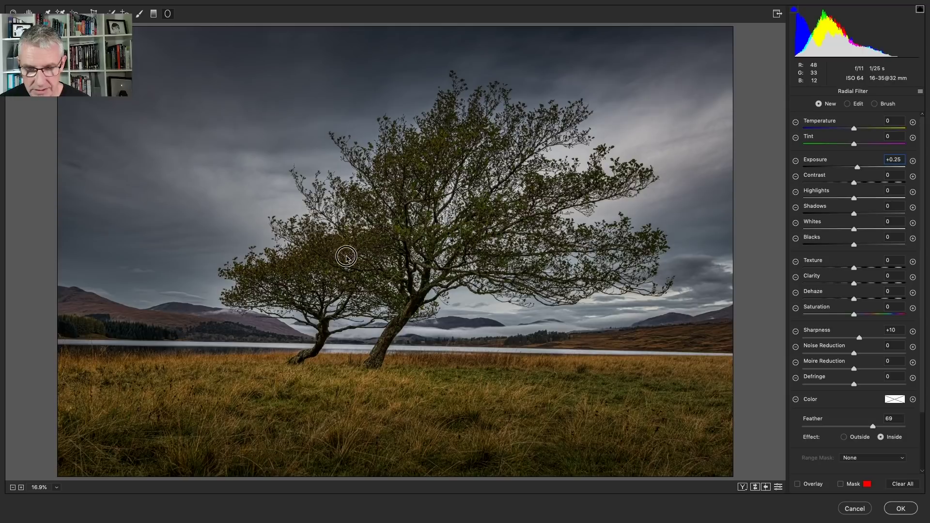
pyautogui.moveTo(347, 256); pyautogui.dragTo(380, 277)
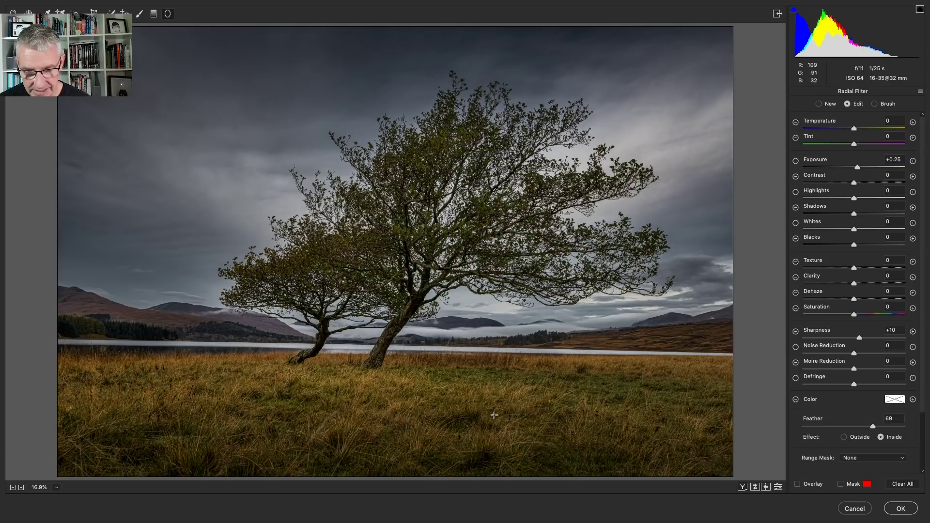
pyautogui.click(797, 484)
# - Set the grass radial filter's texture to +21 and exposure to +0.20, and apply the Camera Raw adjustments
pyautogui.click(350, 373)
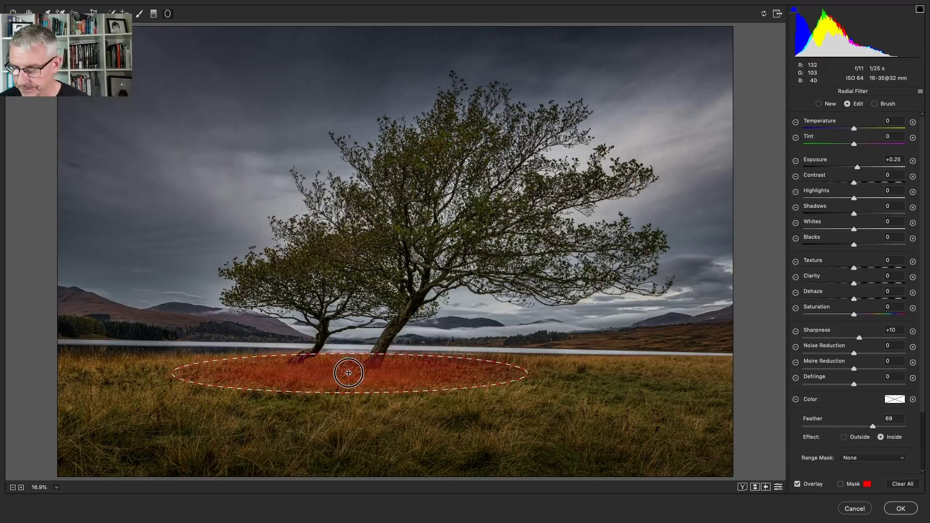
pyautogui.moveTo(856, 271); pyautogui.dragTo(867, 271)
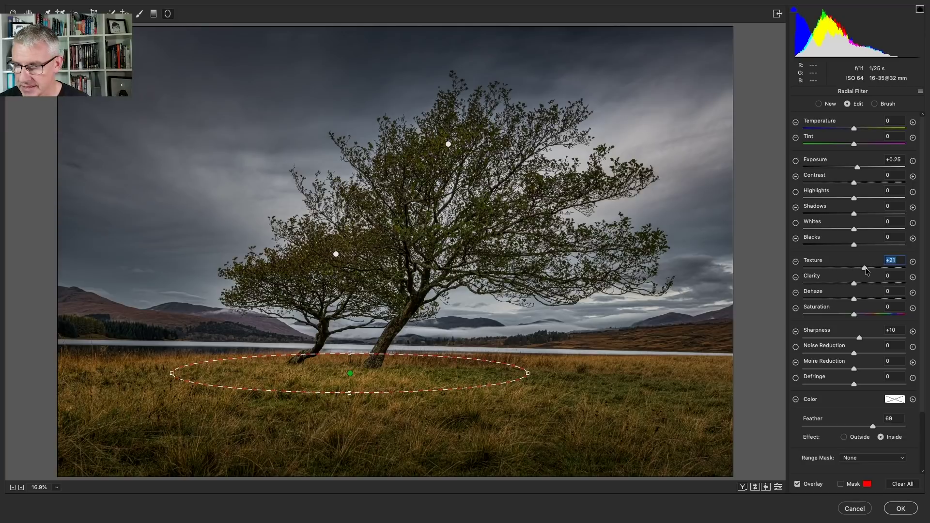
pyautogui.click(857, 168)
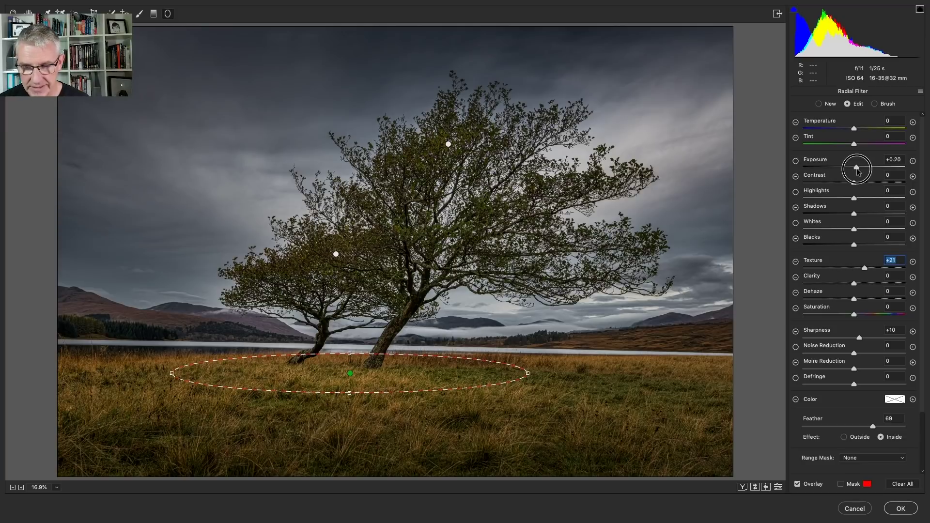
pyautogui.press('h')
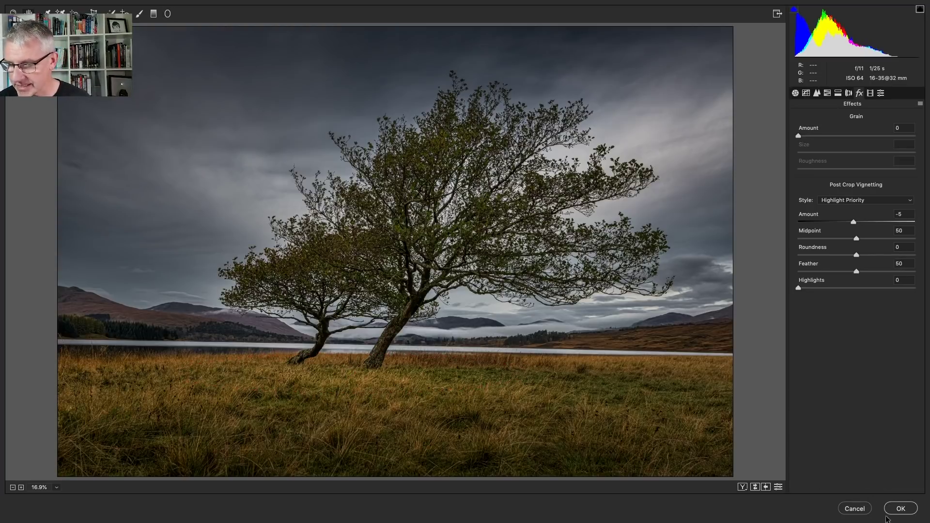
pyautogui.click(901, 509)
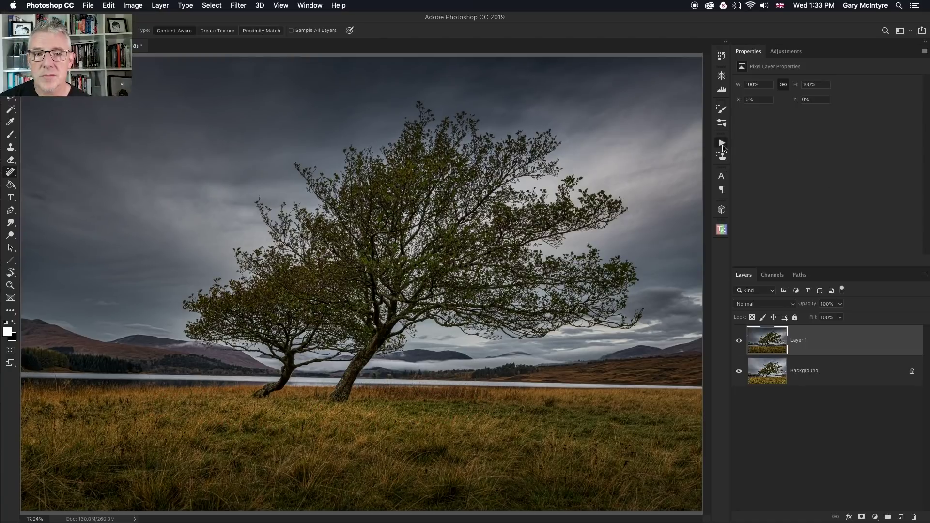
# - Run the AUTUMN AND FOLDER action on the retouched layer, and toggle the resulting group's visibility to compare its effect
pyautogui.click(722, 144)
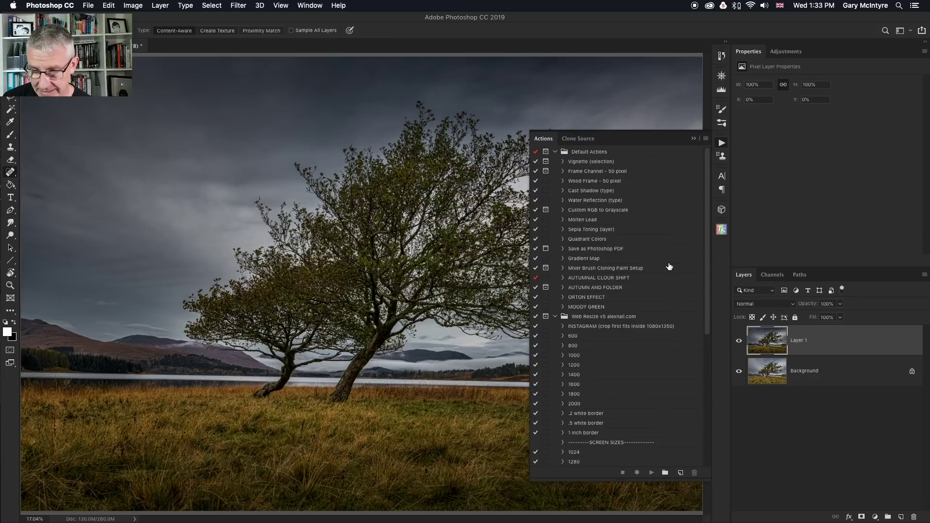
pyautogui.click(588, 289)
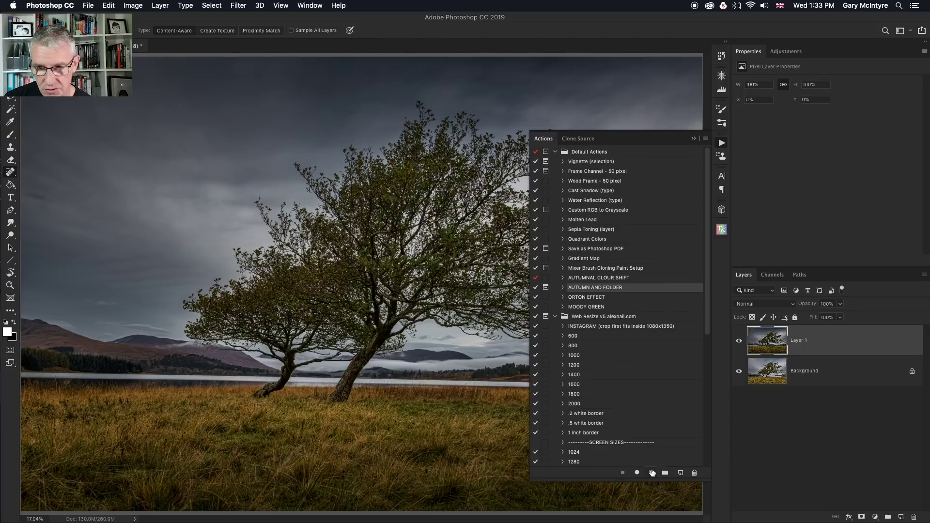
pyautogui.click(652, 472)
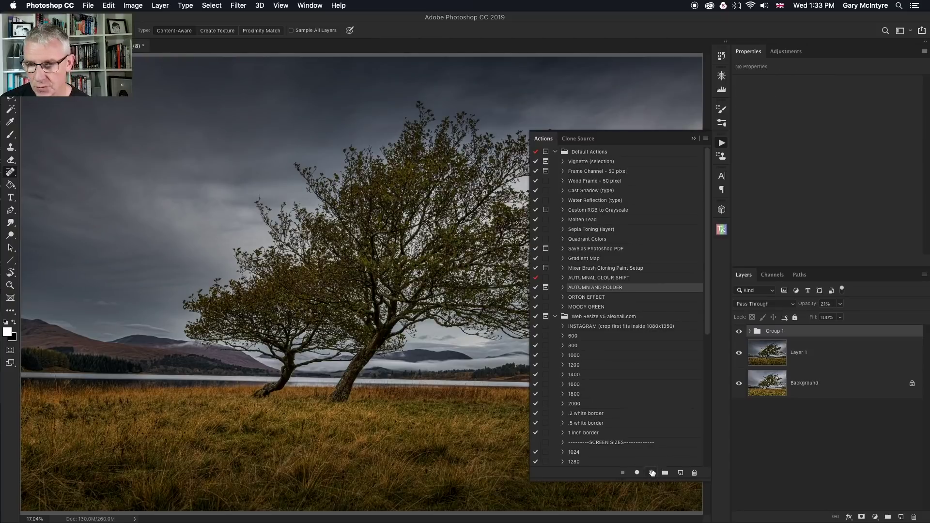
pyautogui.click(693, 140)
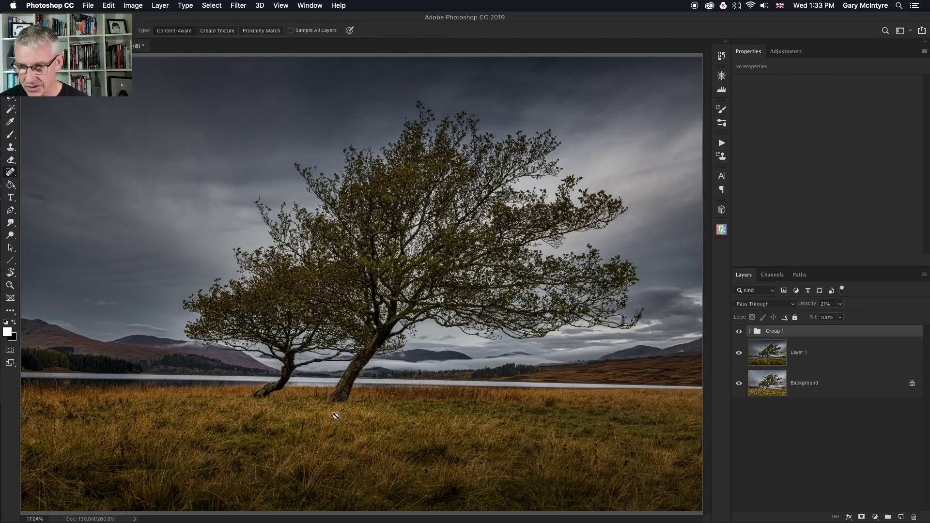
pyautogui.click(740, 332)
pyautogui.click(739, 332)
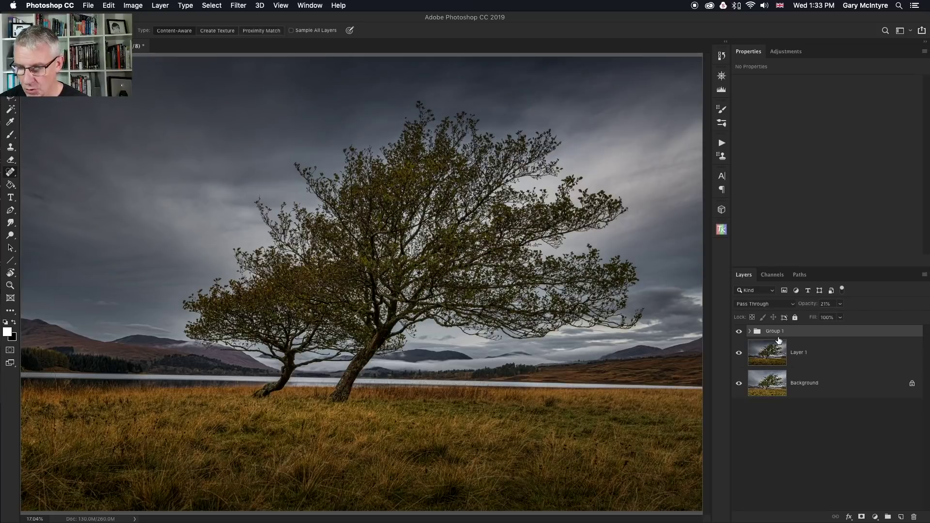
# - Add a layer mask to the autumn colour group and paint black along the grass beneath the trees with a 71% opacity brush
pyautogui.click(862, 517)
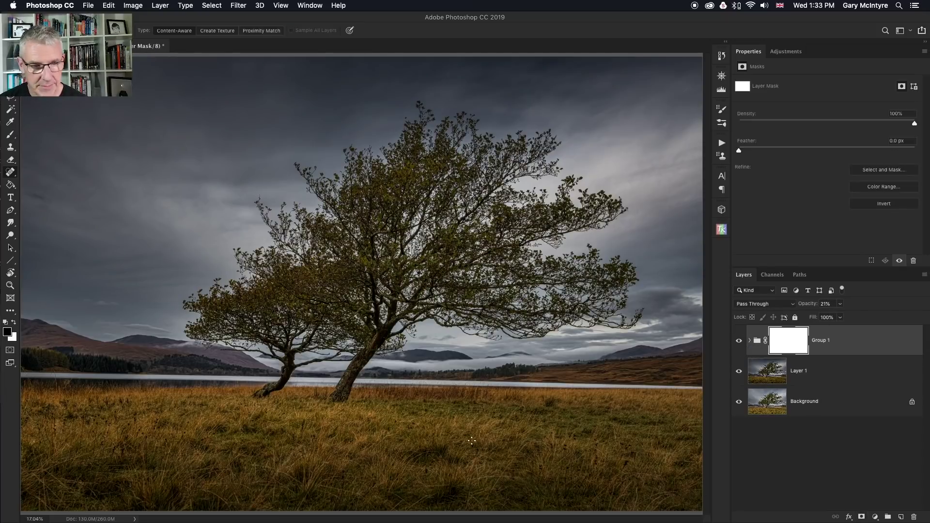
pyautogui.click(10, 135)
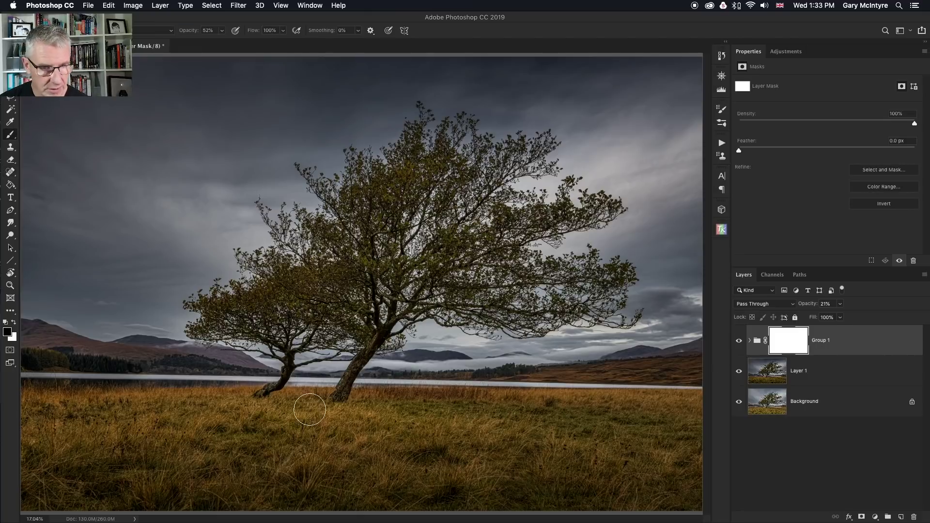
pyautogui.click(221, 30)
pyautogui.moveTo(224, 41); pyautogui.dragTo(230, 42)
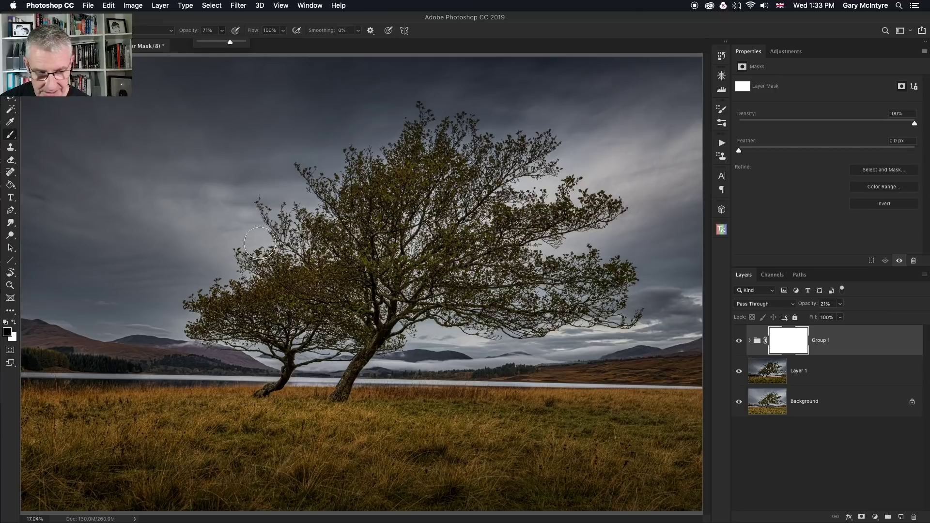
pyautogui.moveTo(211, 402)
pyautogui.mouseDown()
pyautogui.moveTo(657, 430)
pyautogui.moveTo(424, 405)
pyautogui.moveTo(218, 405)
pyautogui.mouseUp()
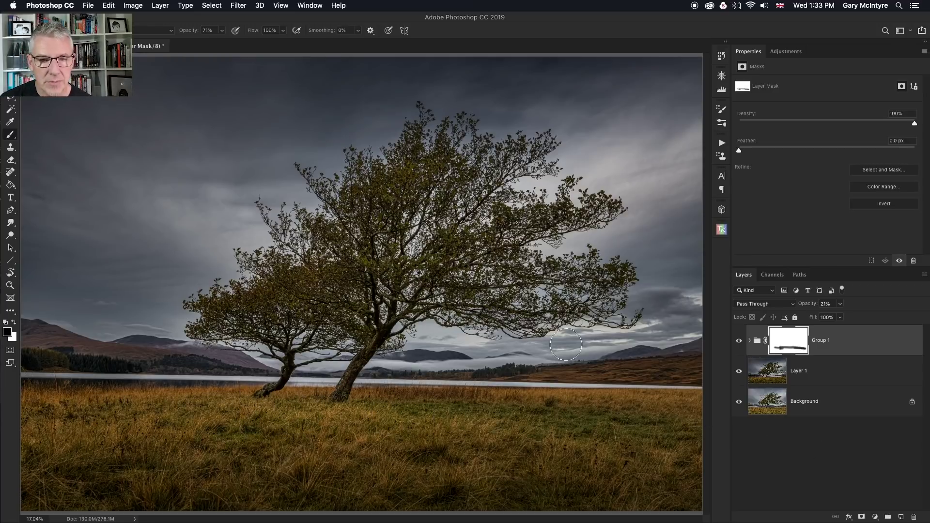
# - Set the brush opacity to 60% and paint white on the autumn group's mask over the grass beneath the trees
pyautogui.click(223, 31)
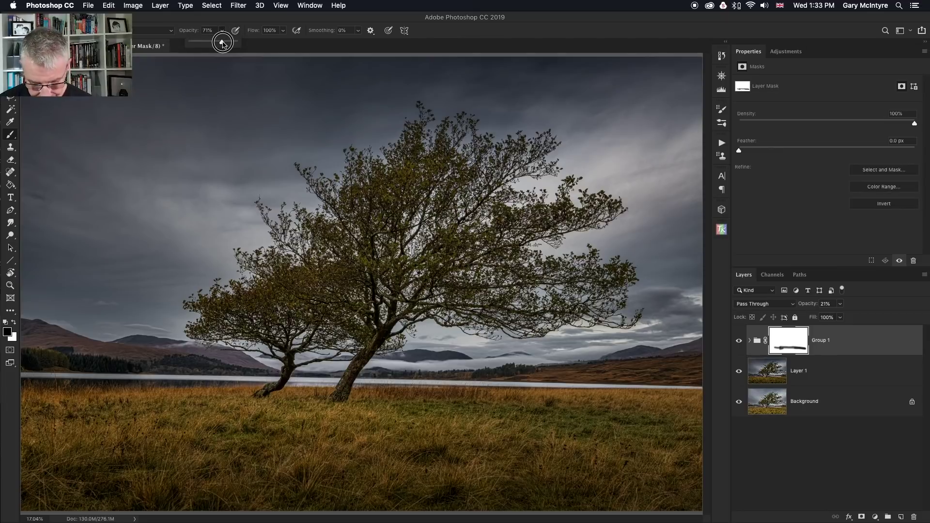
pyautogui.moveTo(222, 41); pyautogui.dragTo(217, 41)
pyautogui.press('x')
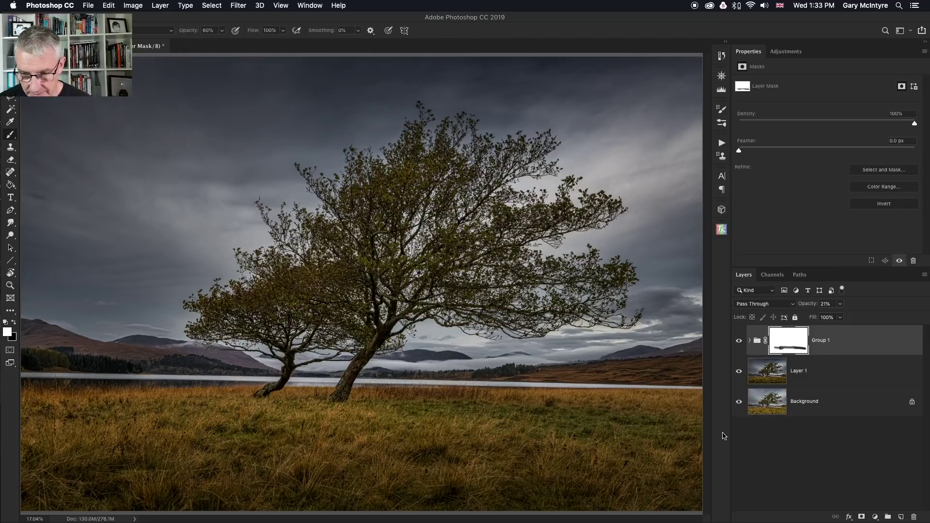
pyautogui.moveTo(657, 427)
pyautogui.mouseDown()
pyautogui.moveTo(385, 411)
pyautogui.moveTo(447, 414)
pyautogui.moveTo(332, 415)
pyautogui.mouseUp()
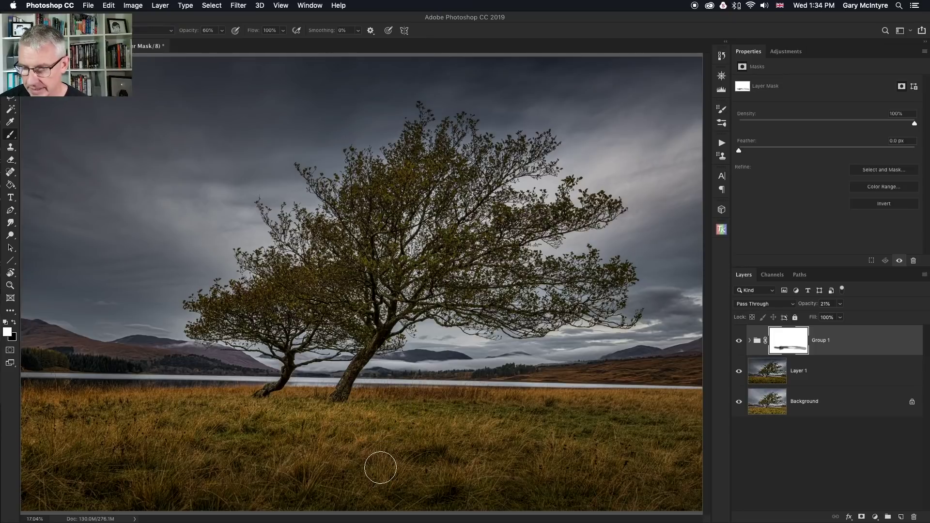
# - Stamp all visible layers into a new layer above the autumn group, and toggle the lower layers' visibility to compare the edit
pyautogui.click(834, 350)
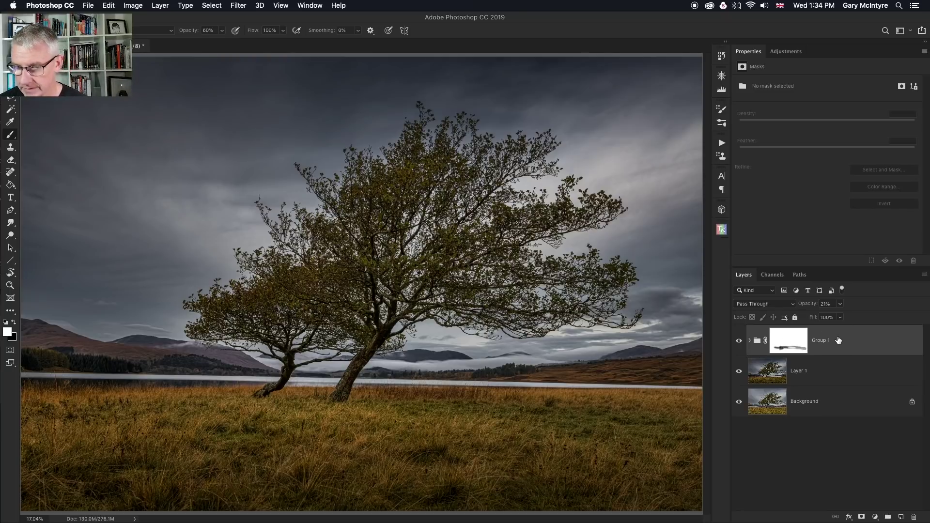
pyautogui.press('super+alt+shift+e')
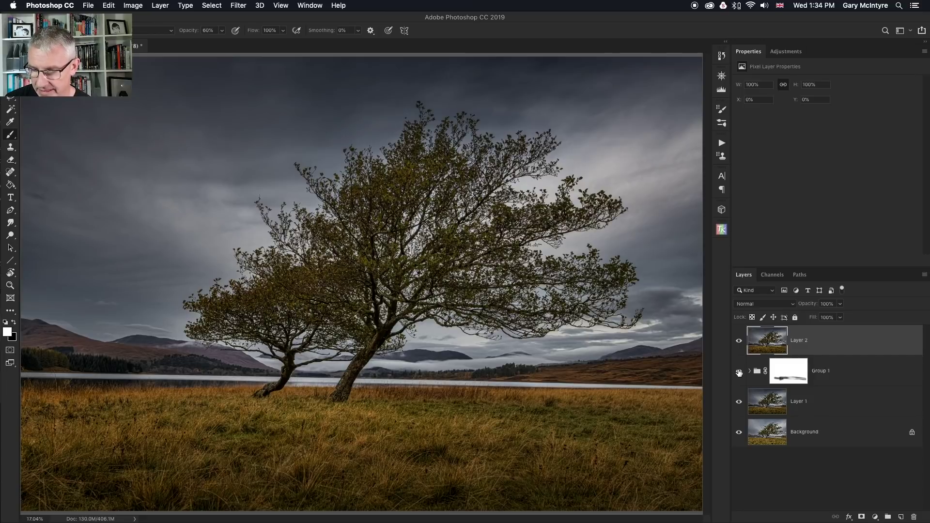
pyautogui.click(739, 431)
pyautogui.moveTo(739, 431); pyautogui.dragTo(738, 376)
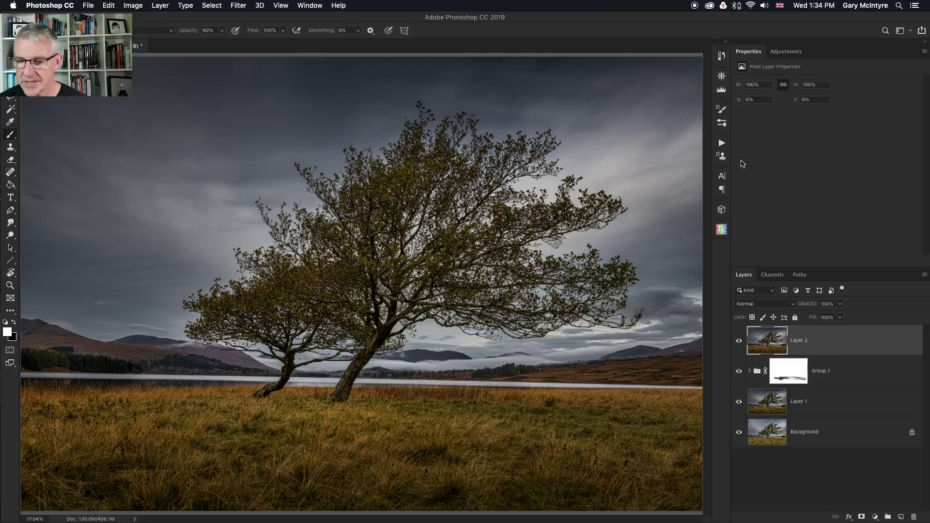
# - Run the ORTON EFFECT action on the merged layer, and toggle the resulting layer's visibility to compare its effect
pyautogui.click(722, 144)
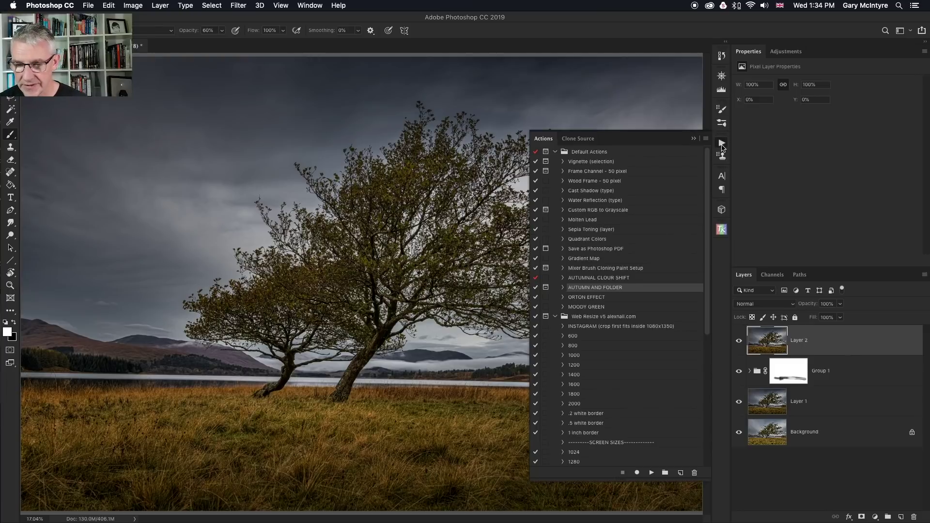
pyautogui.click(594, 298)
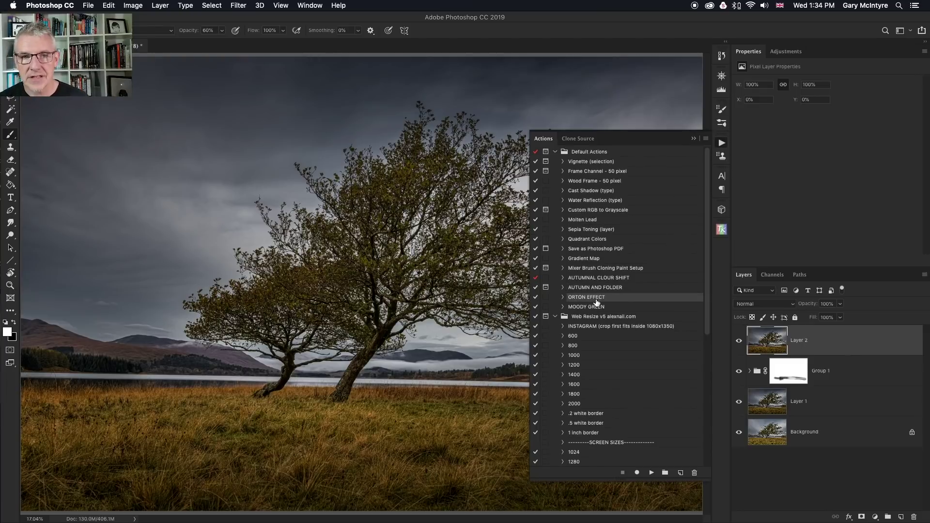
pyautogui.click(652, 473)
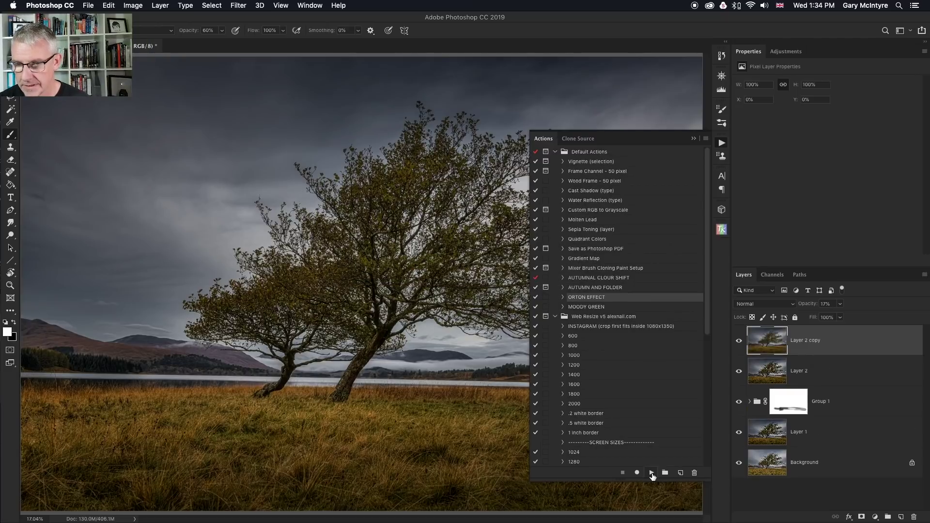
pyautogui.click(740, 340)
pyautogui.click(739, 342)
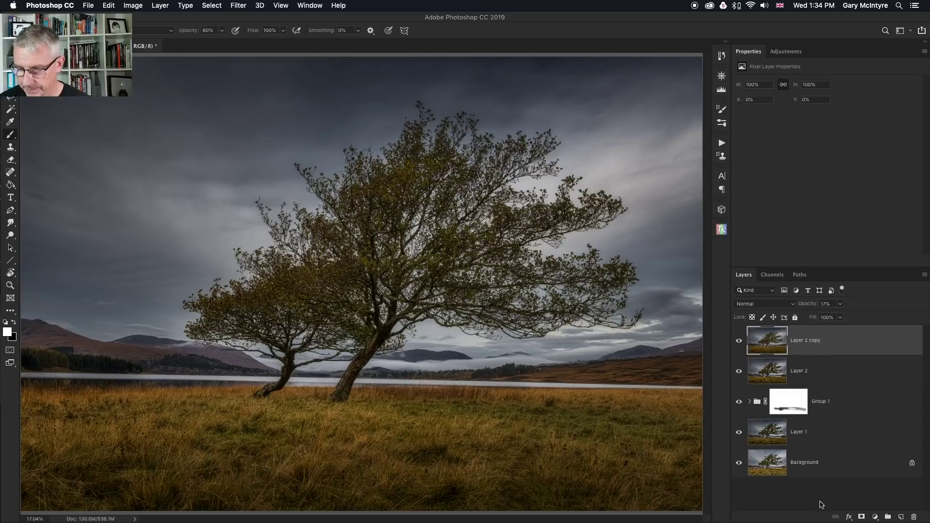
# - Add a layer mask to the Orton layer and paint black over the grass beneath the trees with a larger brush
pyautogui.click(862, 517)
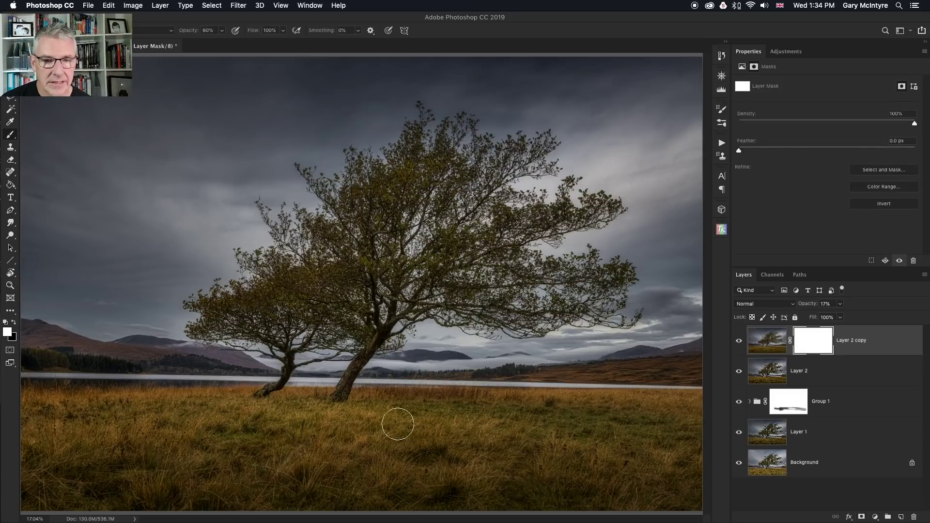
pyautogui.click(14, 323)
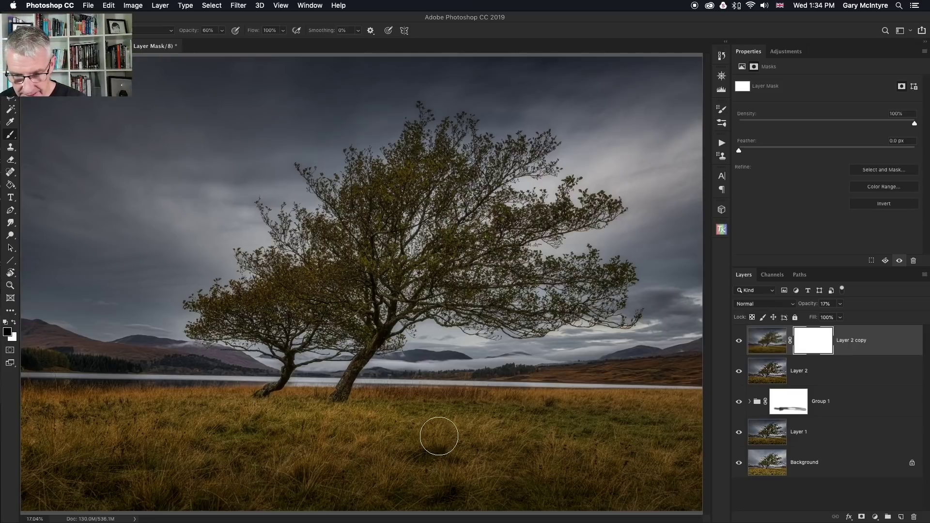
pyautogui.press(']')
pyautogui.press(']')
pyautogui.press(']')
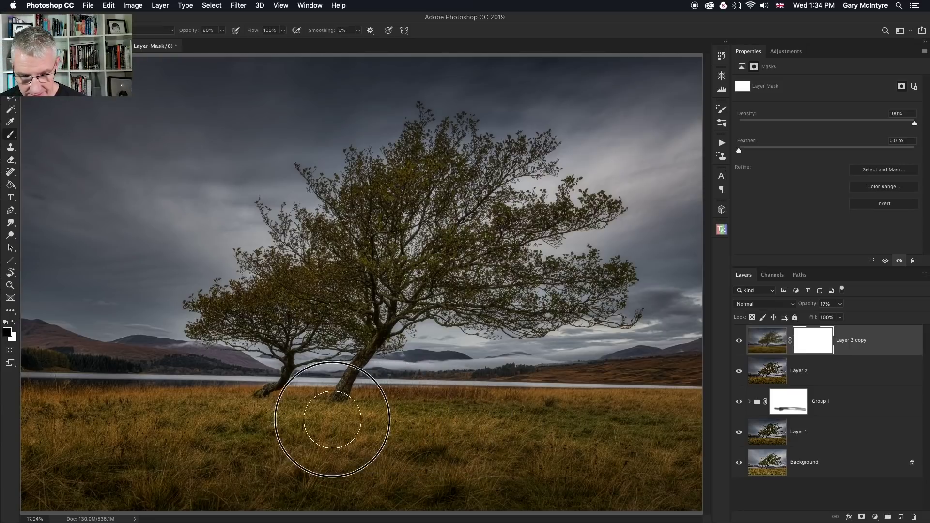
pyautogui.moveTo(332, 419)
pyautogui.mouseDown()
pyautogui.moveTo(218, 409)
pyautogui.moveTo(196, 418)
pyautogui.mouseUp()
pyautogui.keyDown('shift'); pyautogui.click(504, 436); pyautogui.keyUp('shift')
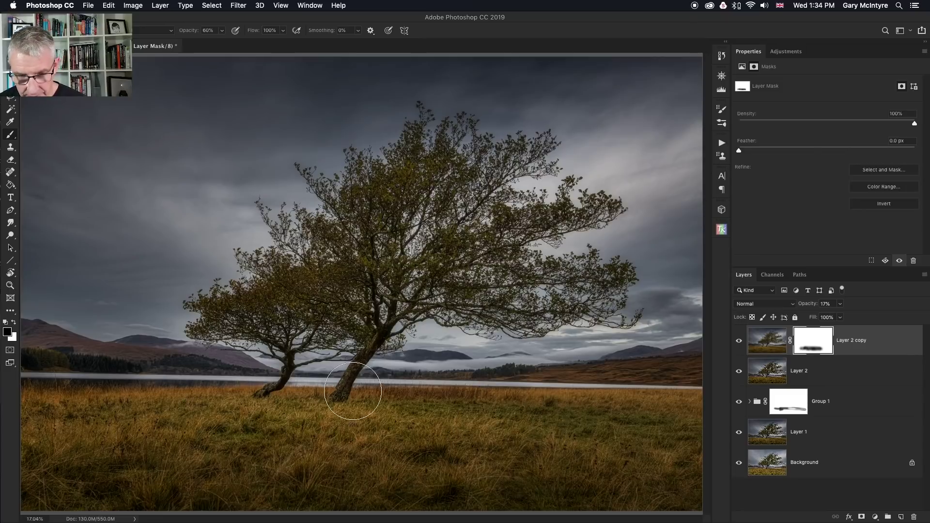
# - Paint black on the Orton layer's mask along both tree trunks and their bases with a smaller brush
pyautogui.press('[')
pyautogui.press('[')
pyautogui.press('[')
pyautogui.press('[')
pyautogui.press('[')
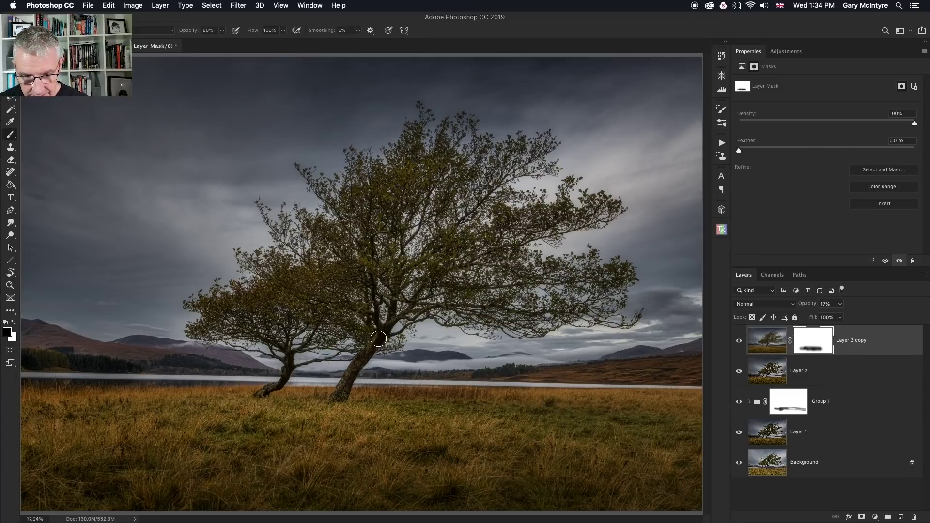
pyautogui.moveTo(379, 339); pyautogui.dragTo(365, 353)
pyautogui.press(']')
pyautogui.press(']')
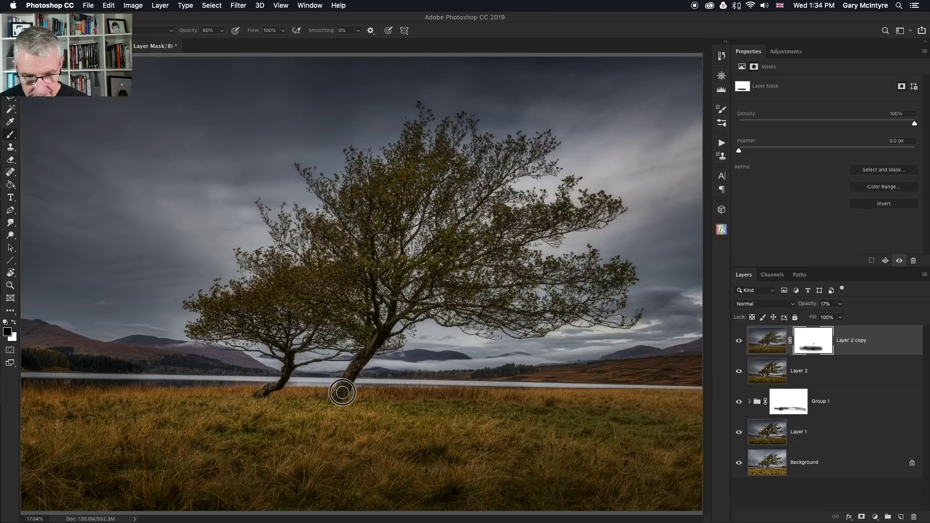
pyautogui.moveTo(342, 392)
pyautogui.mouseDown()
pyautogui.moveTo(280, 383)
pyautogui.moveTo(257, 395)
pyautogui.mouseUp()
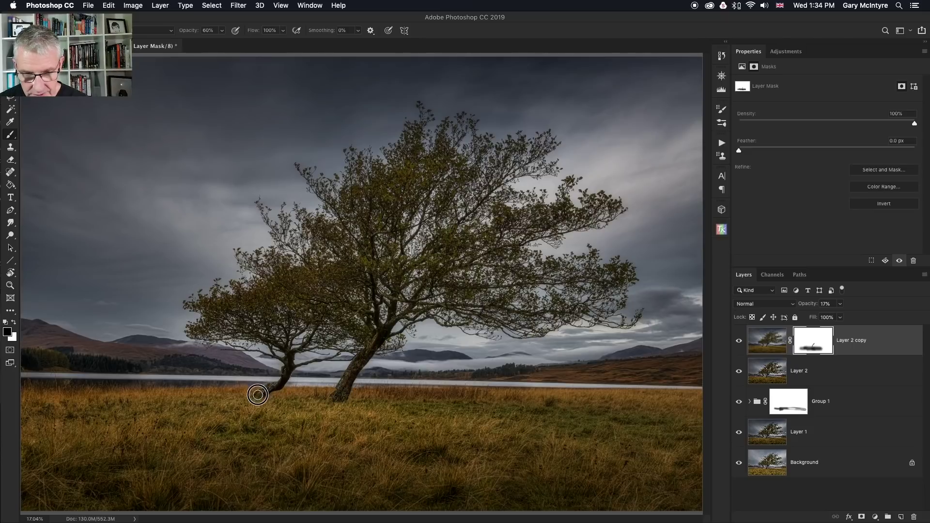
# - Paint black on the Orton layer's mask over parts of the larger and smaller tree crowns, adjusting the brush size
pyautogui.press('[')
pyautogui.press('[')
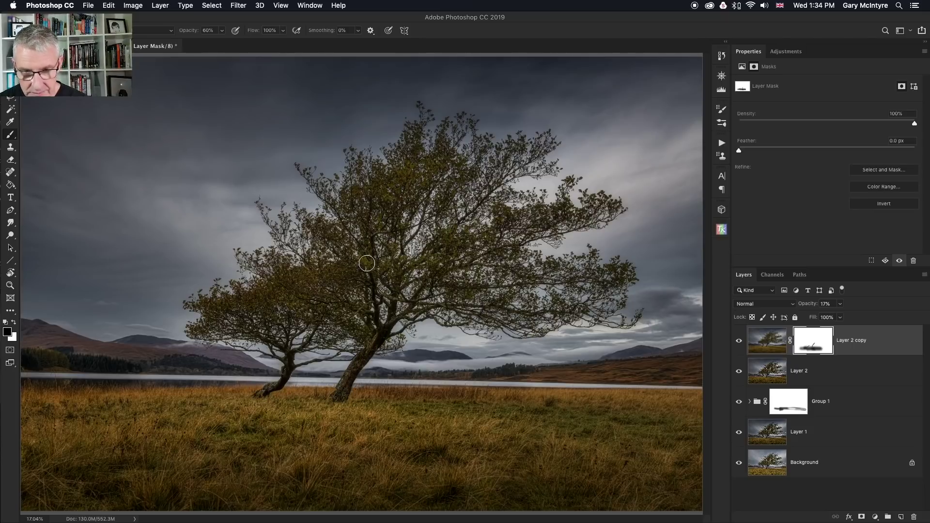
pyautogui.press(']')
pyautogui.moveTo(407, 260)
pyautogui.mouseDown()
pyautogui.moveTo(386, 208)
pyautogui.moveTo(404, 185)
pyautogui.moveTo(383, 191)
pyautogui.mouseUp()
pyautogui.press(']')
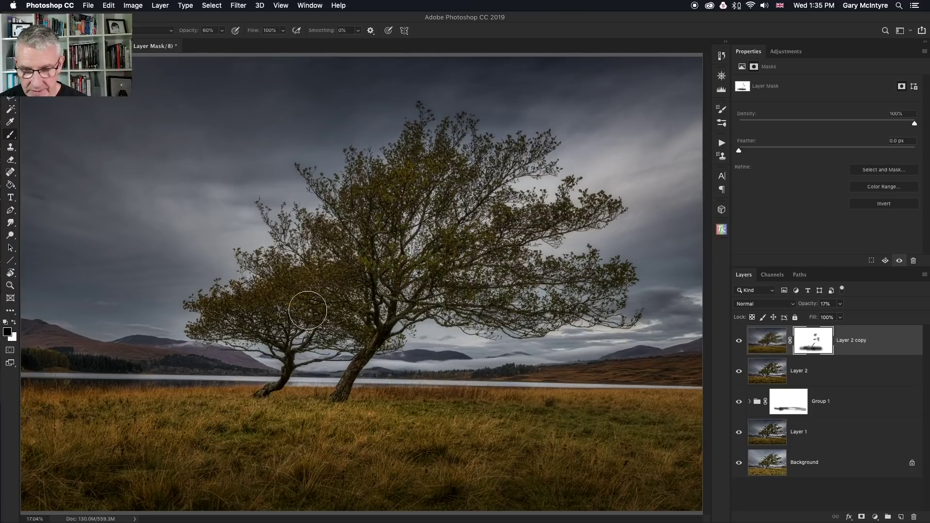
pyautogui.moveTo(307, 311)
pyautogui.mouseDown()
pyautogui.moveTo(276, 301)
pyautogui.moveTo(361, 291)
pyautogui.mouseUp()
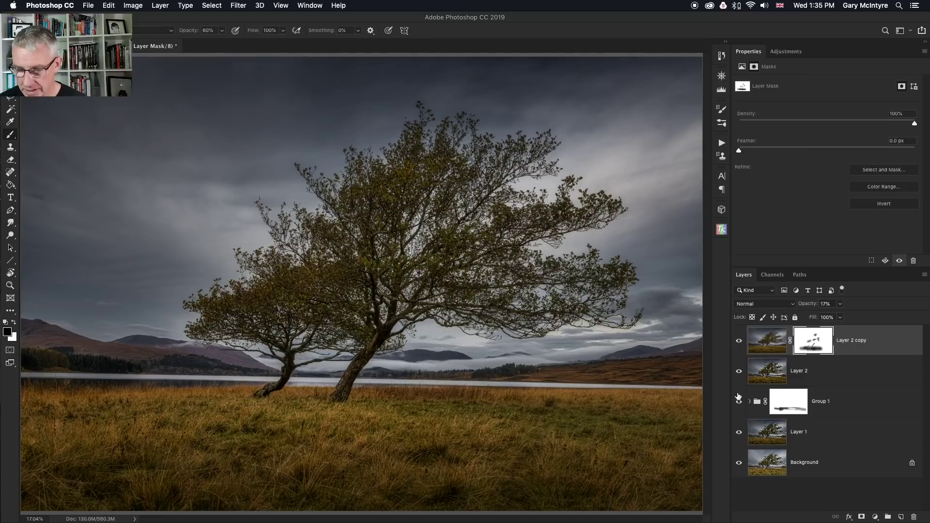